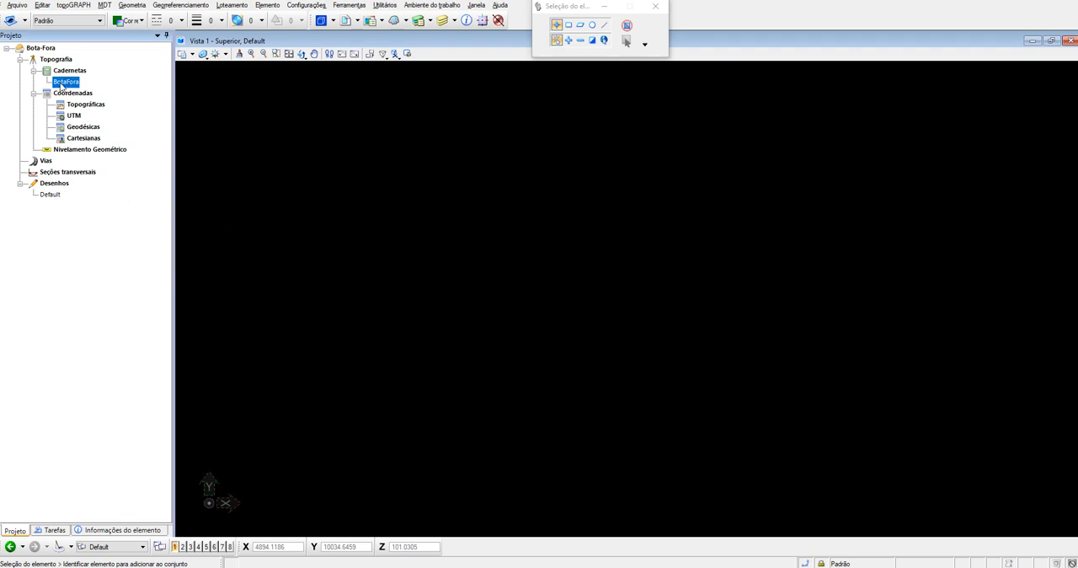
- Open the BotaFora field book and change the type of station E1's first reading, E0, to Ré
double_click(61, 85)
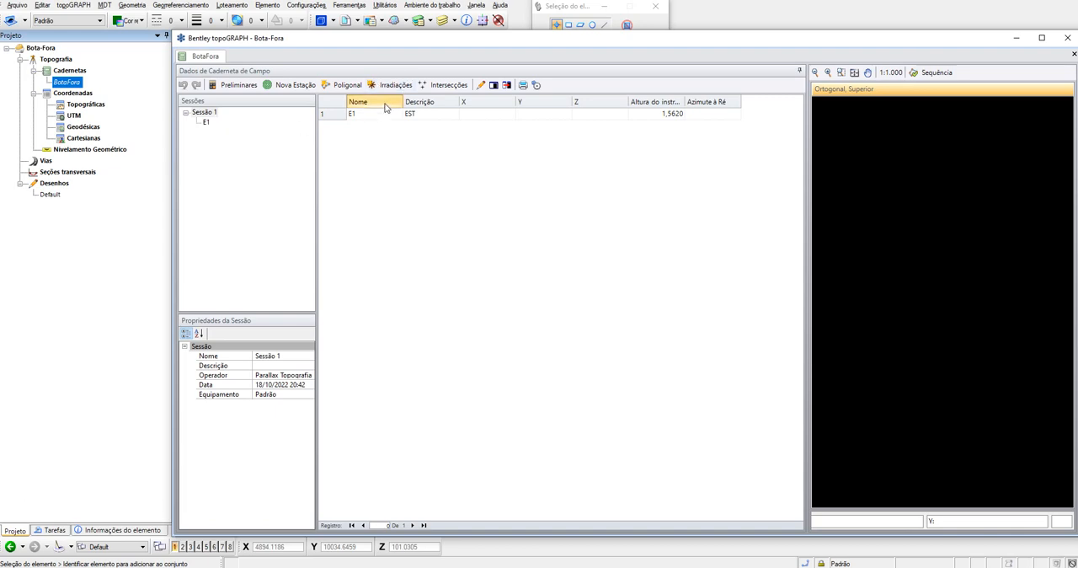
click(208, 123)
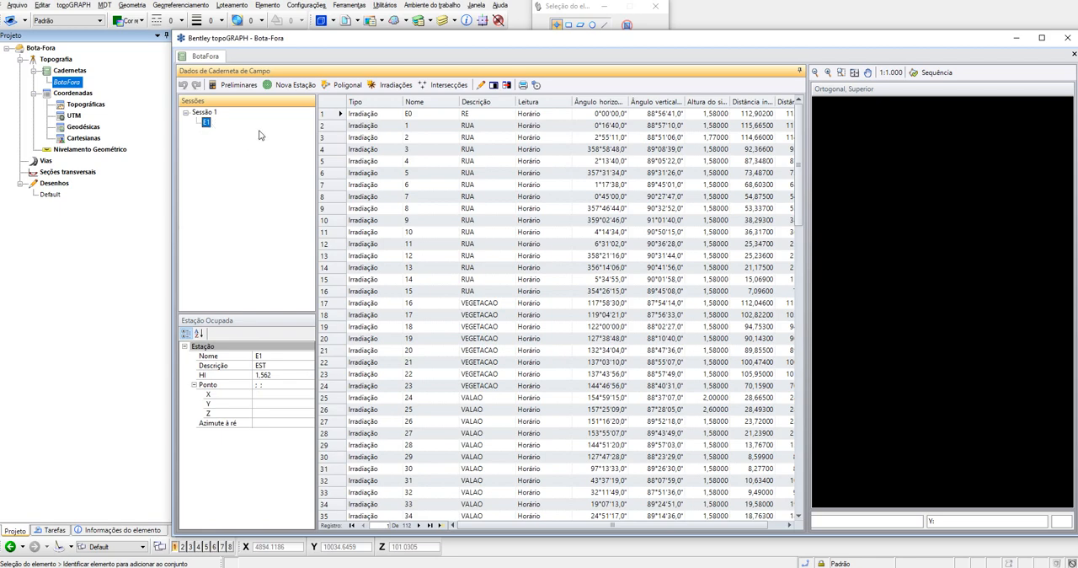
click(376, 113)
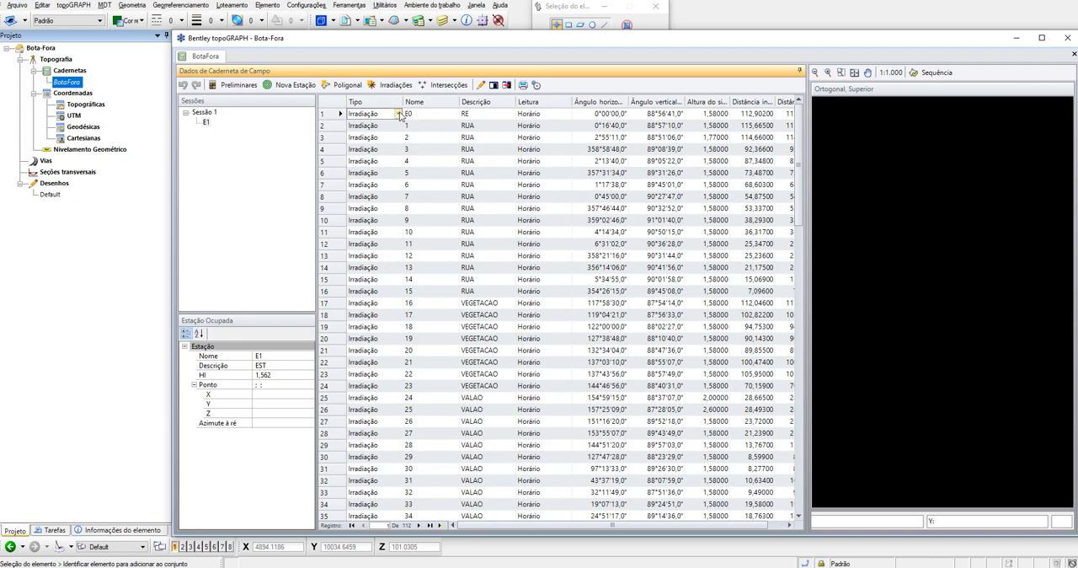
click(399, 114)
click(358, 135)
click(212, 157)
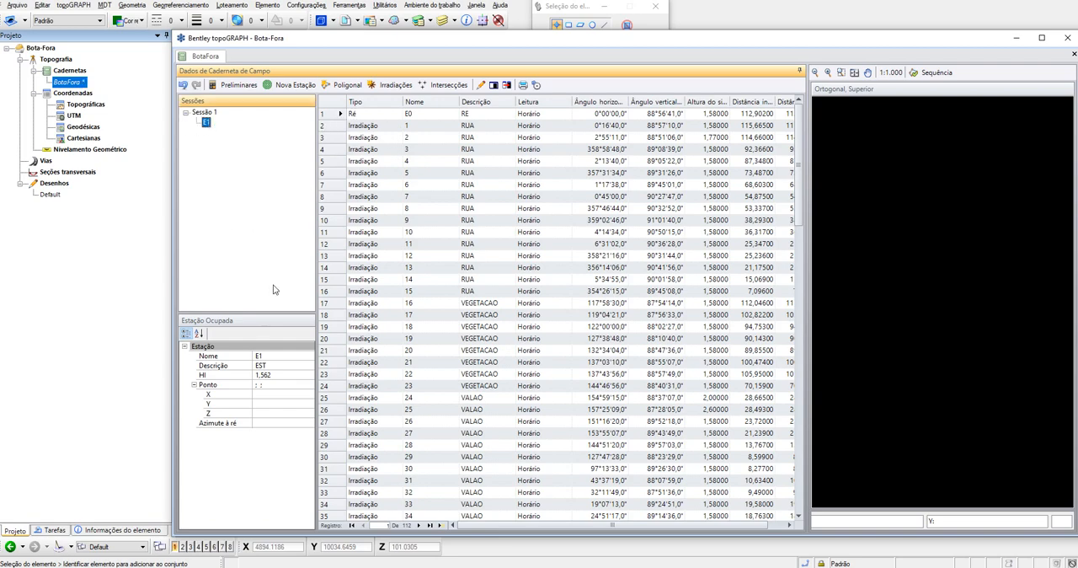
- Set station E1's coordinates to X 5000, Y 10000 and Z 100, and its backsight azimuth to 342°
click(263, 396)
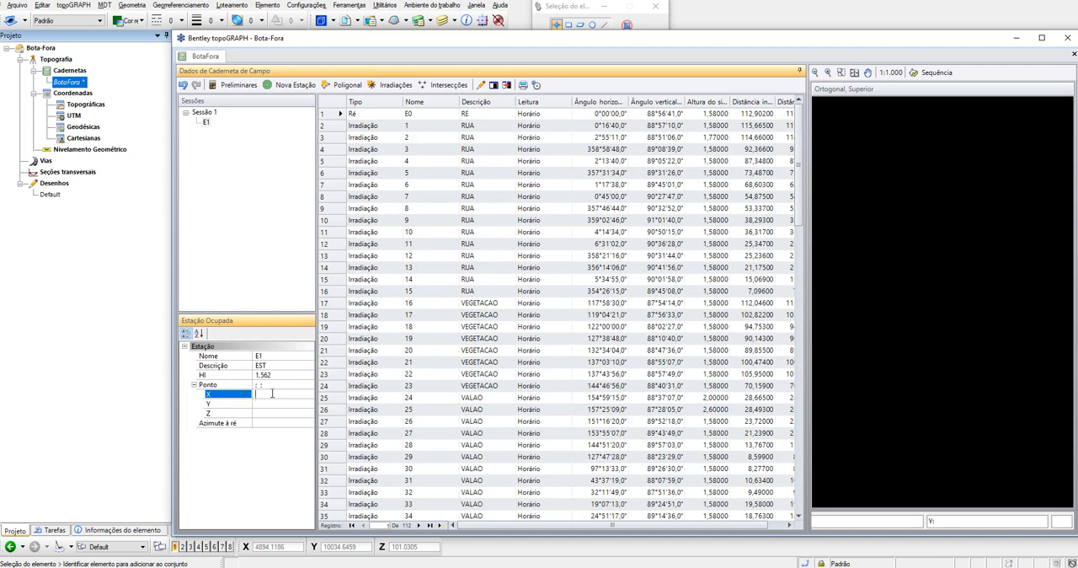
text(5000)
key(Tab)
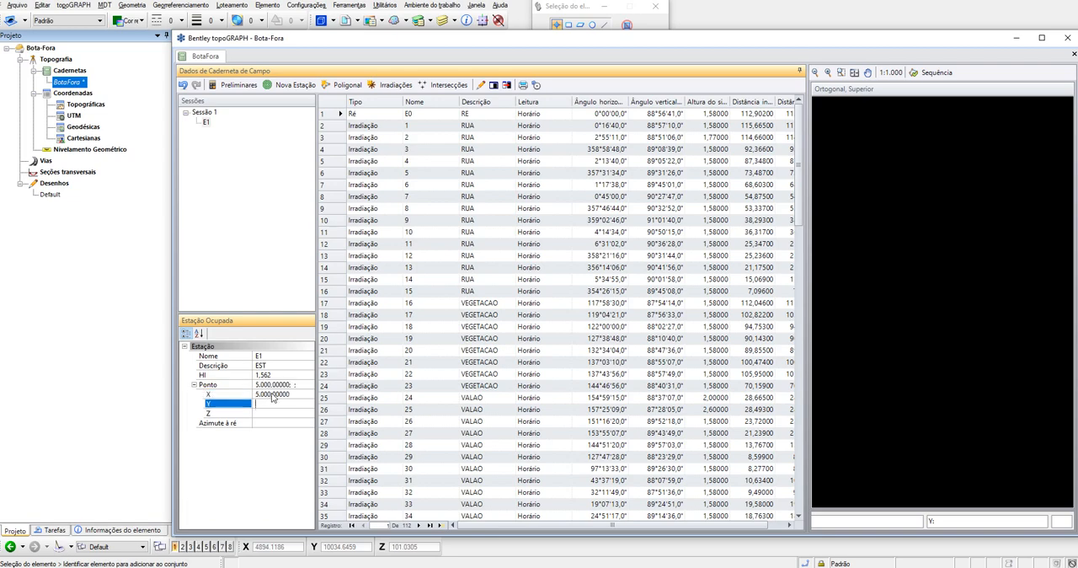
text(10000)
key(Tab)
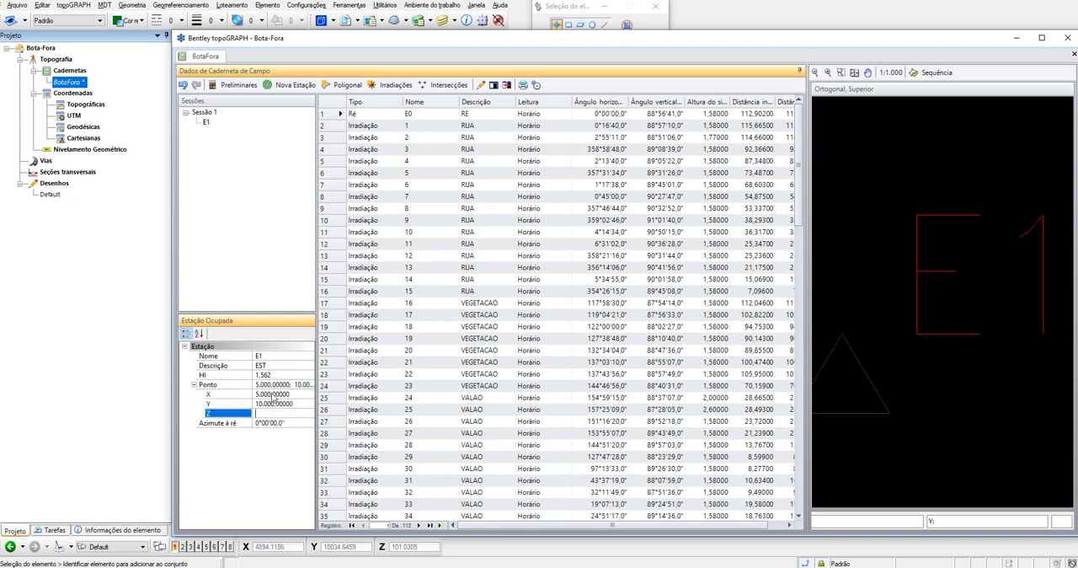
text(100)
key(Tab)
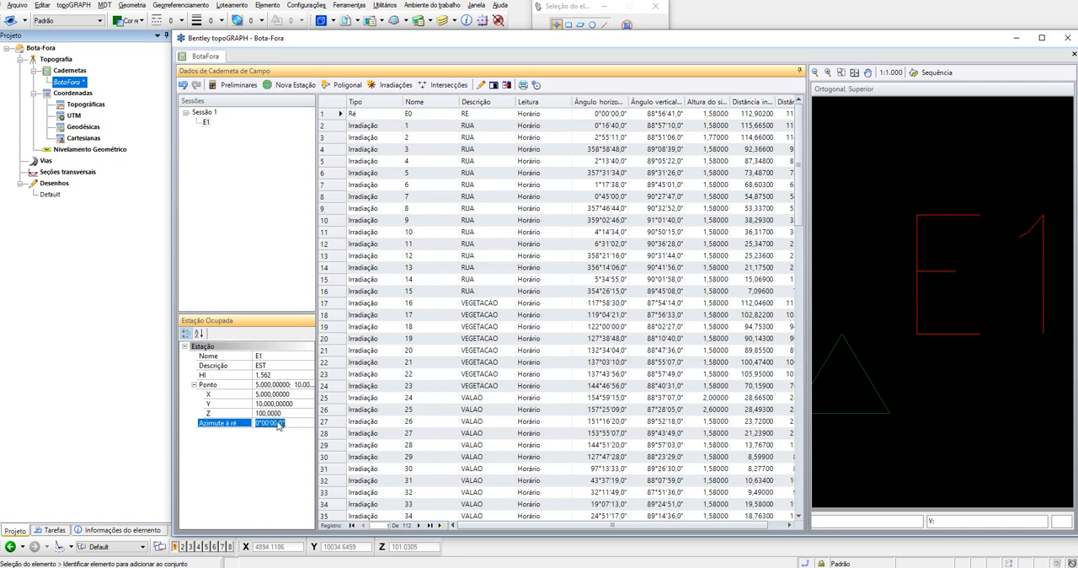
text(342)
key(Tab)
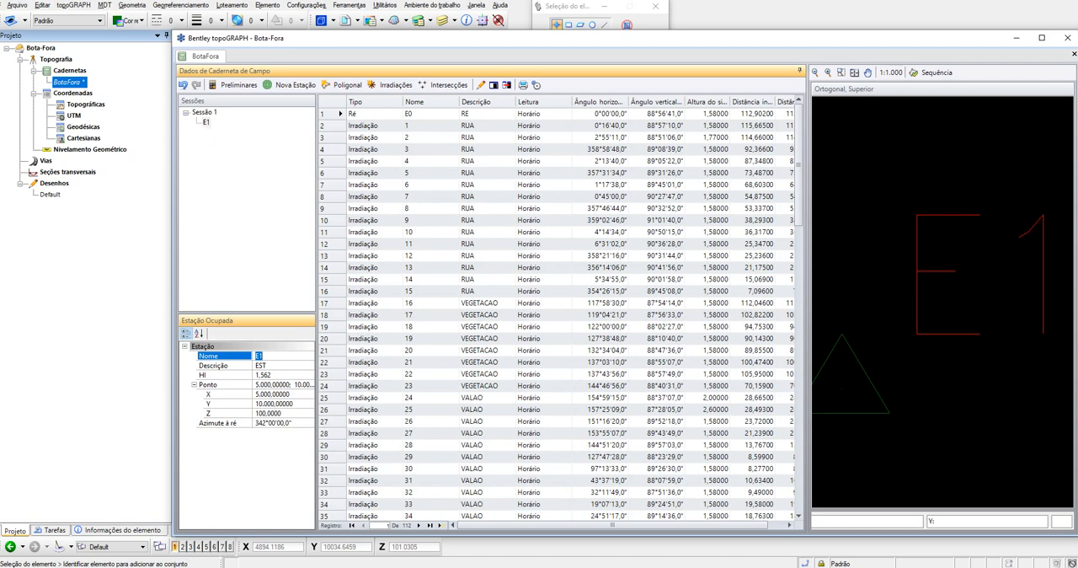
- Create a new topographic coordinates document named Pontos Topográficos 1, leaving the author and description blank
drag(497, 526, 520, 527)
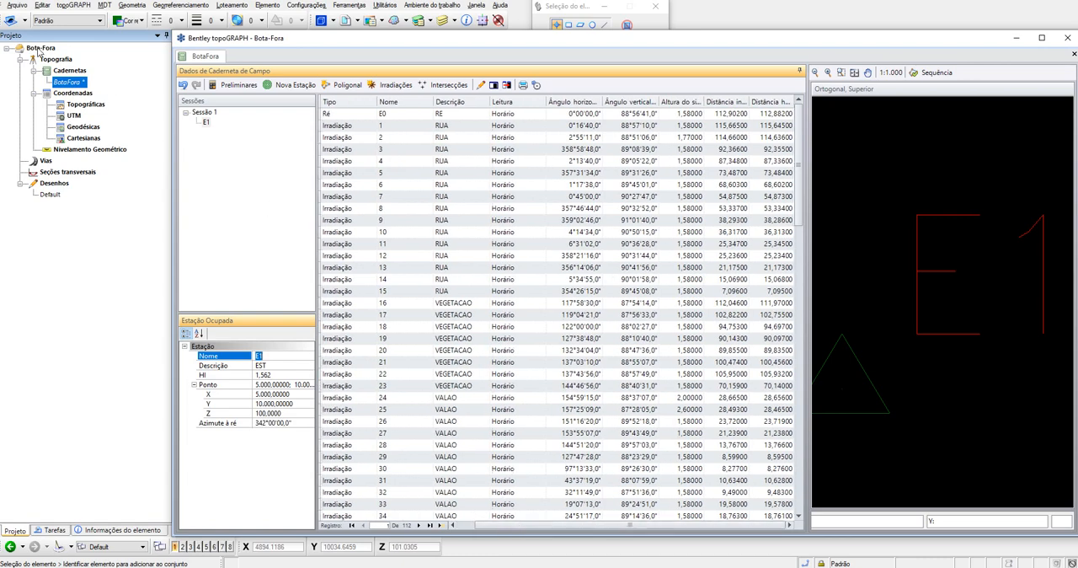
click(71, 94)
click(86, 106)
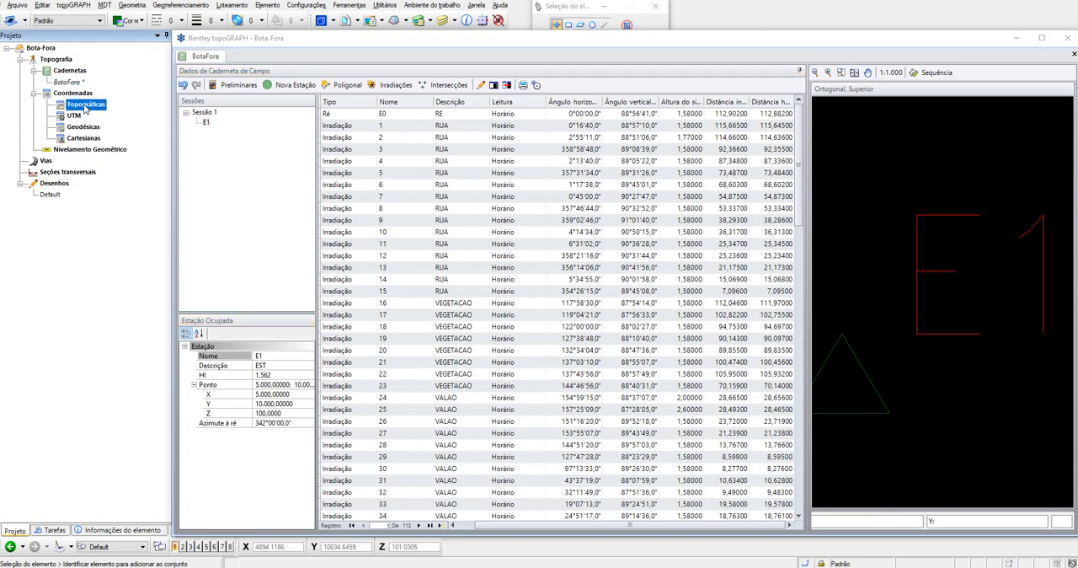
right_click(96, 107)
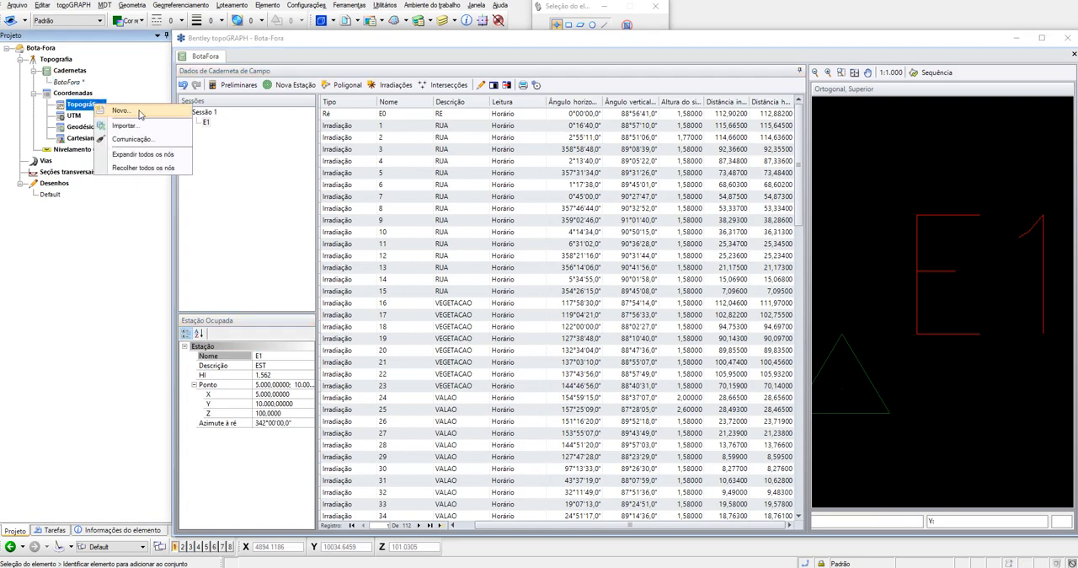
click(122, 111)
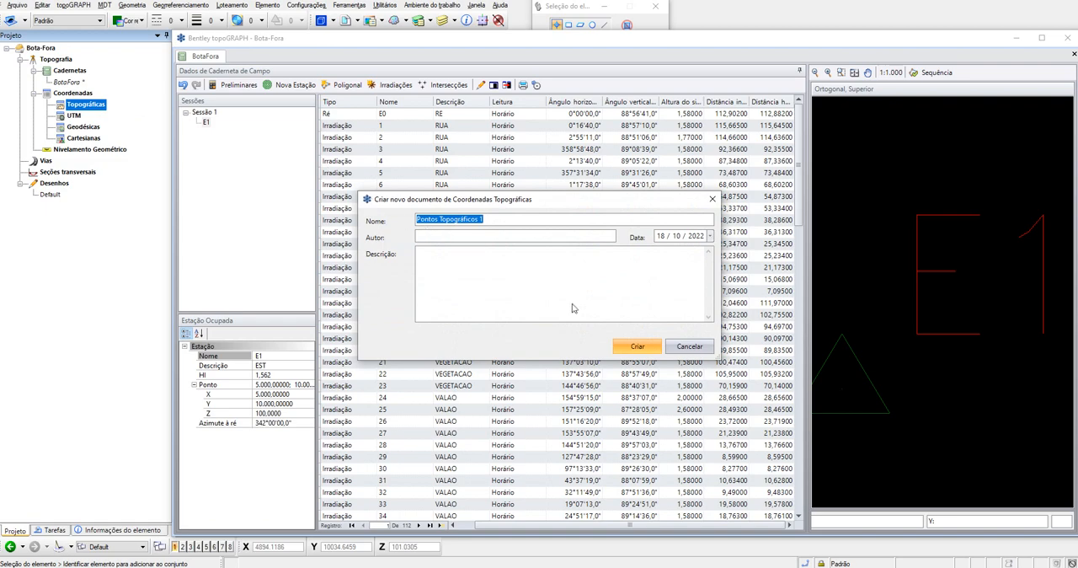
click(461, 233)
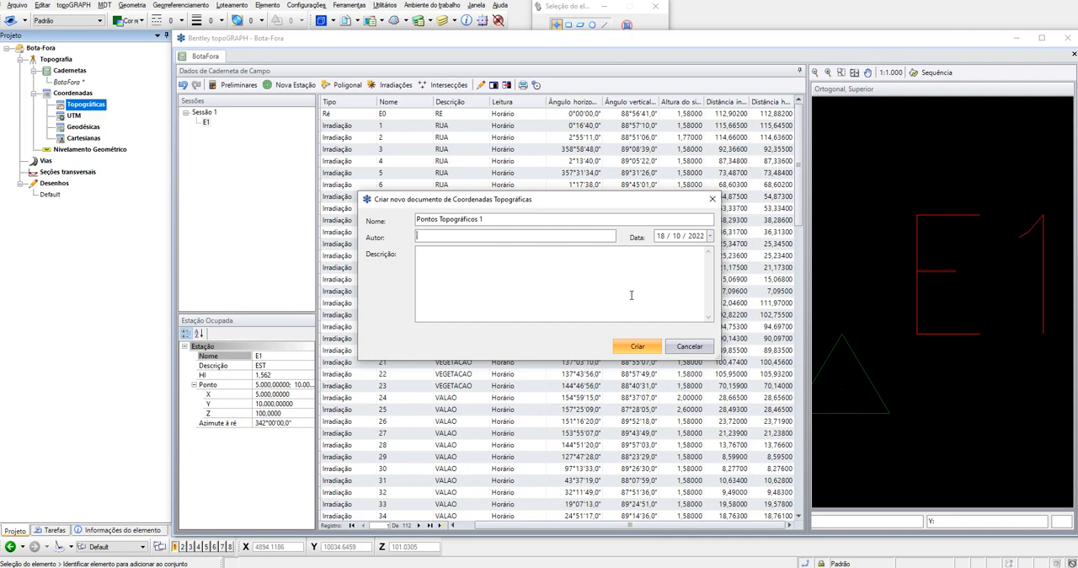
click(638, 346)
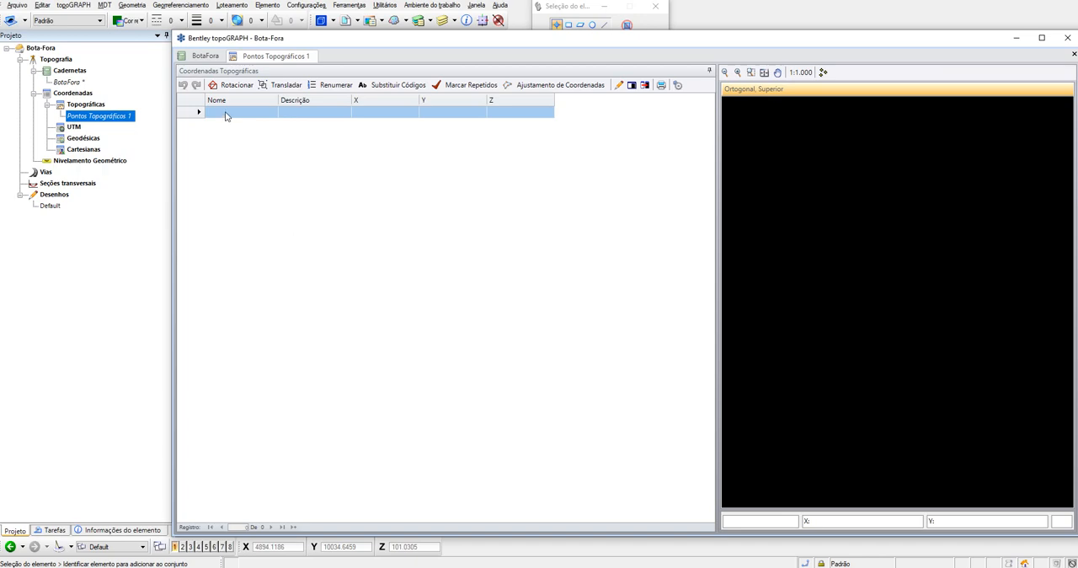
- Add a point named E1 with the description EST to the topographic coordinates table
click(226, 112)
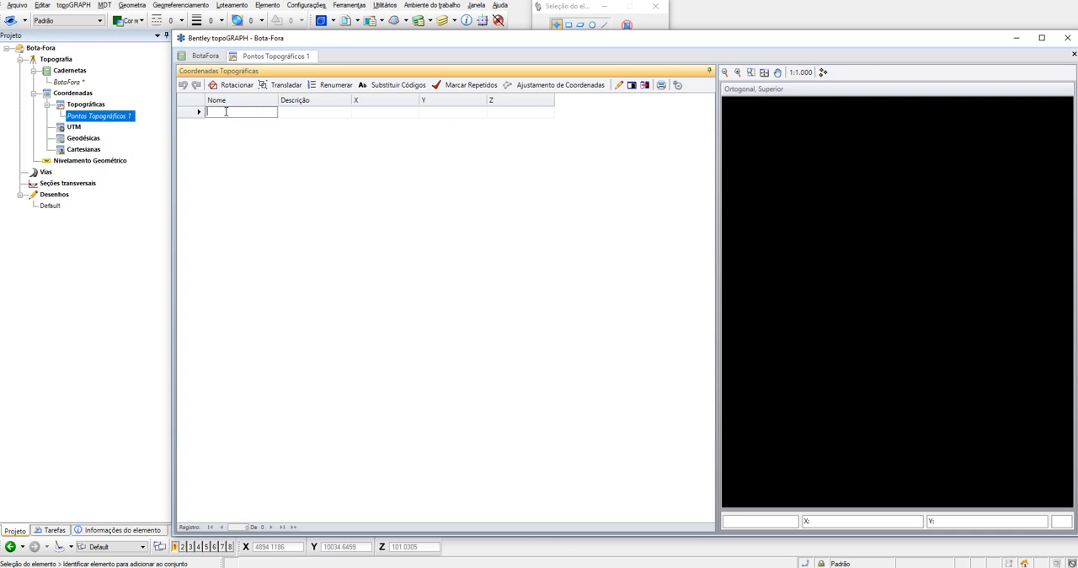
text(P1)
key(BackSpace)
key(BackSpace)
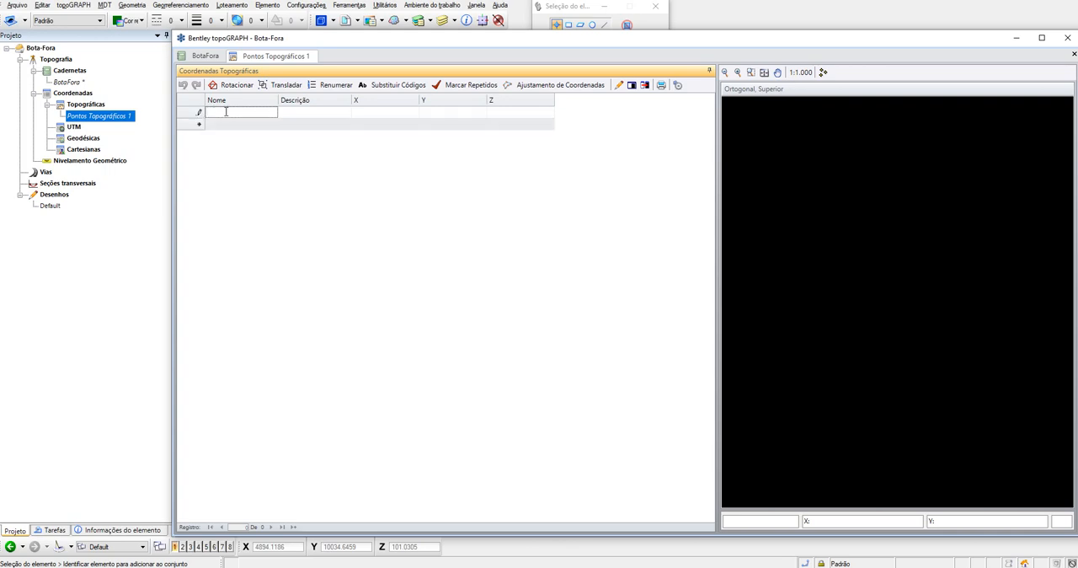
text(E1)
key(Tab)
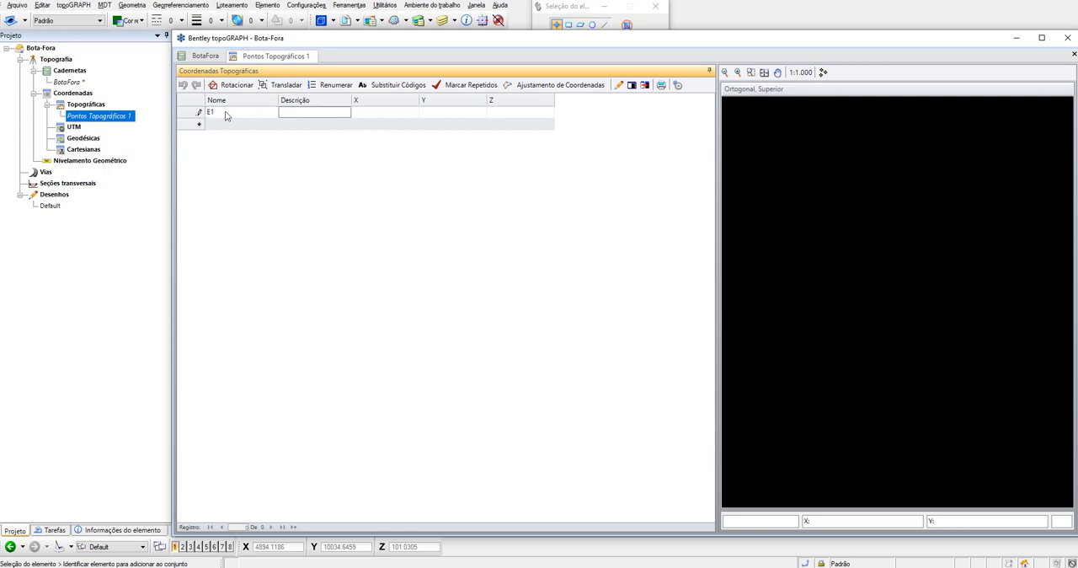
text(EST)
key(Tab)
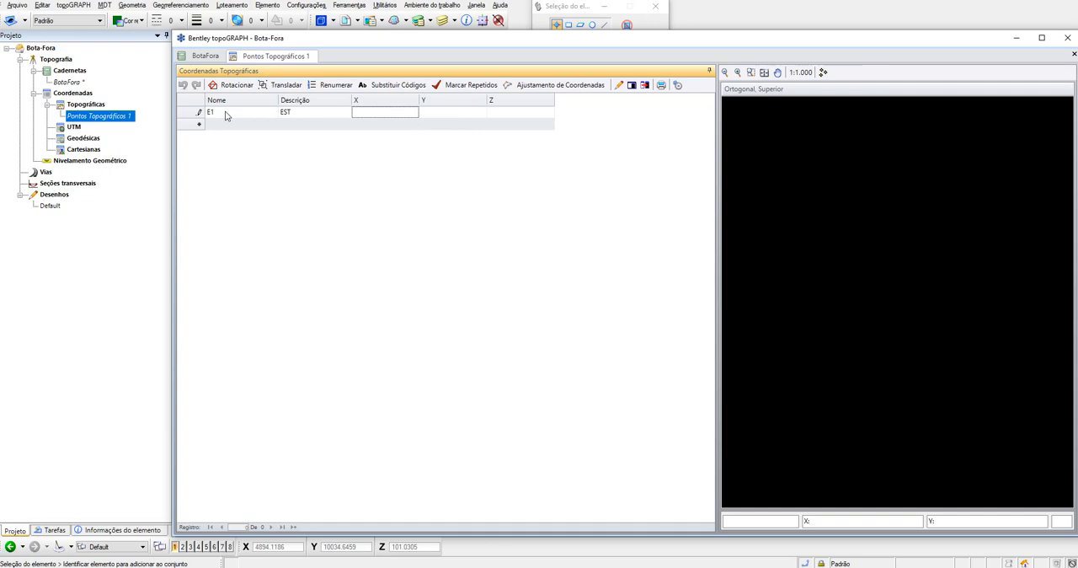
- Enter point E1's coordinates as X 5000, Y 10000 and Z 100, matching the station data in the field book
click(215, 55)
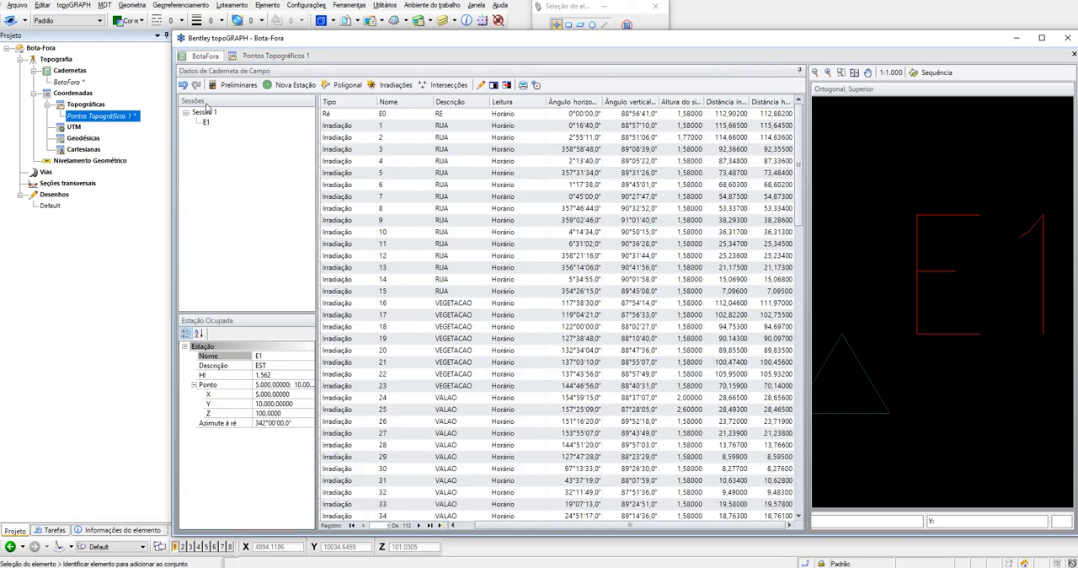
click(271, 56)
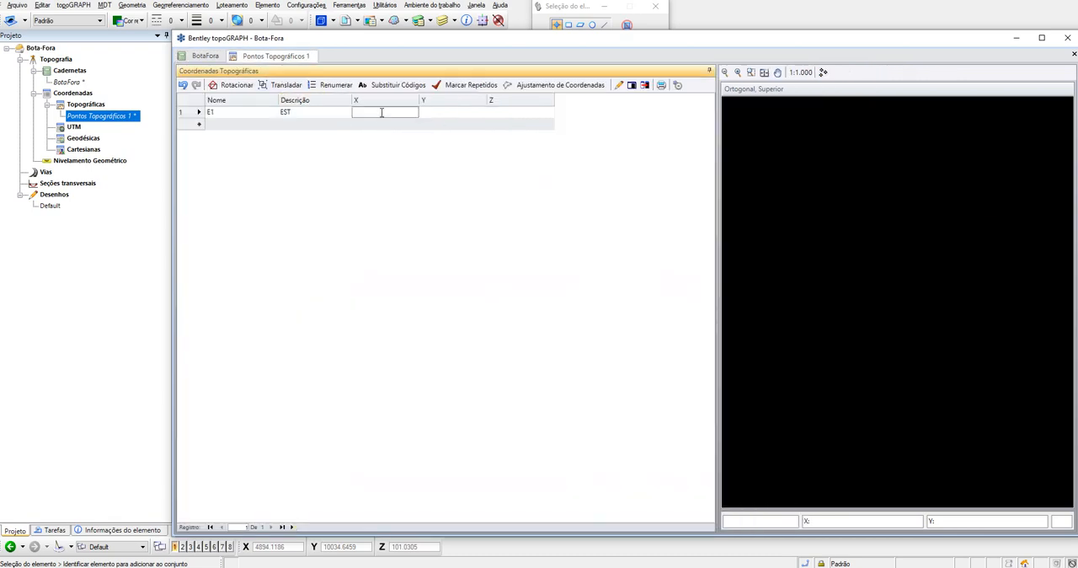
key(Tab)
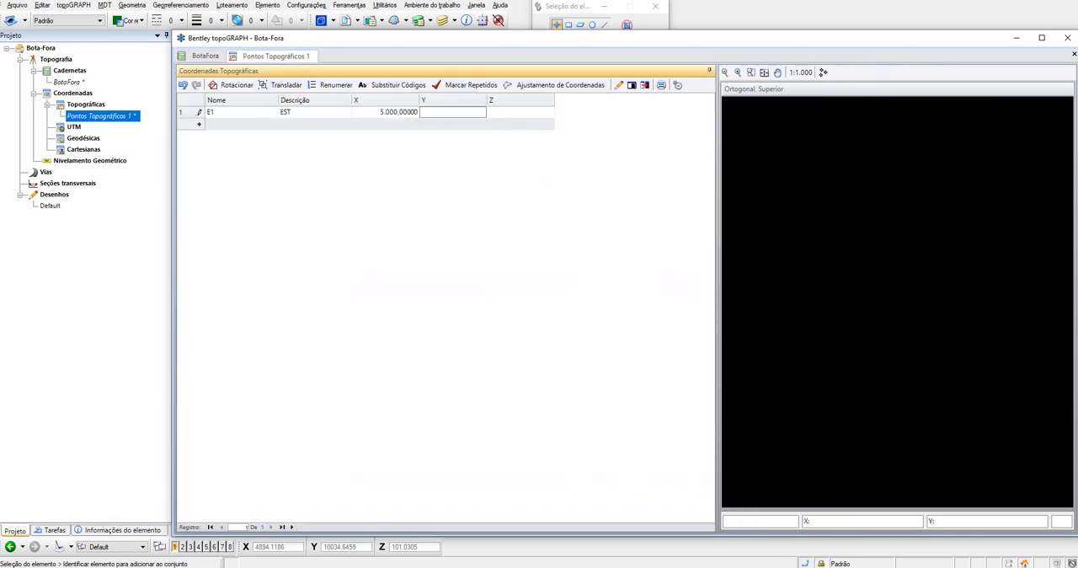
text(10000)
key(Tab)
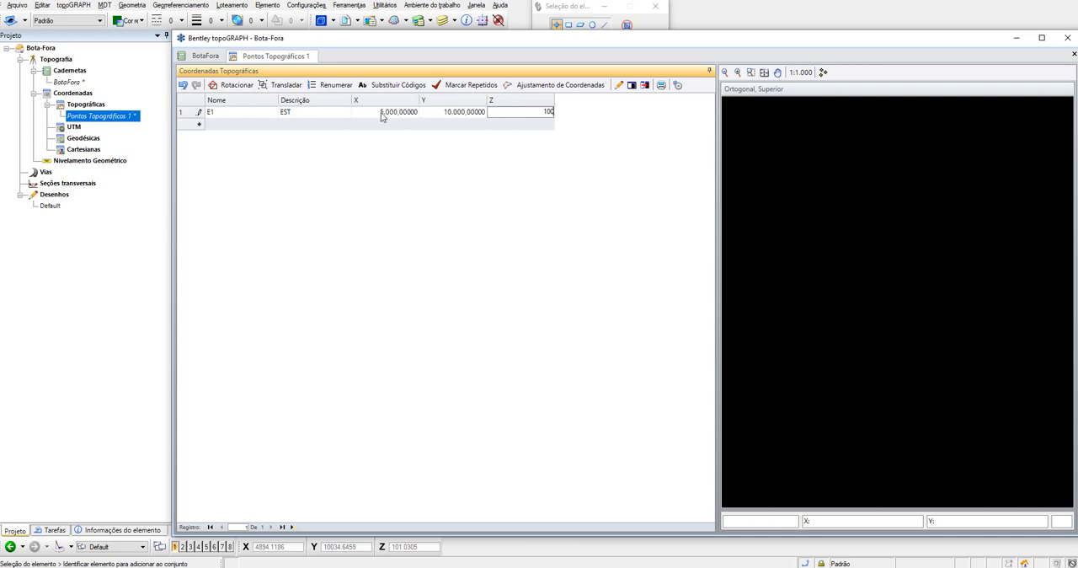
key(Tab)
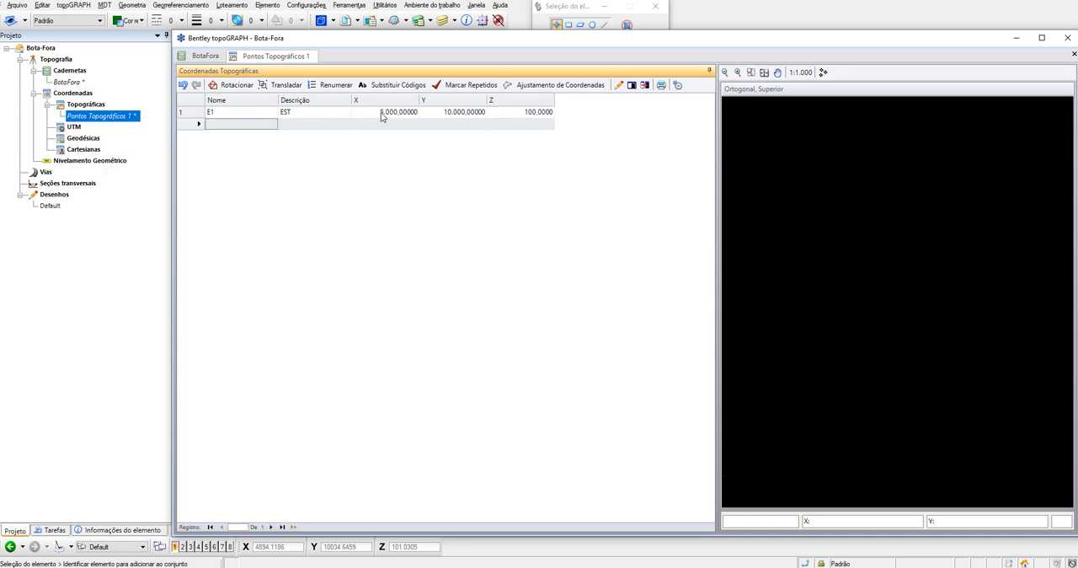
- Add a second point named E0 with the description RE to the topographic coordinates table
text(E0)
key(Tab)
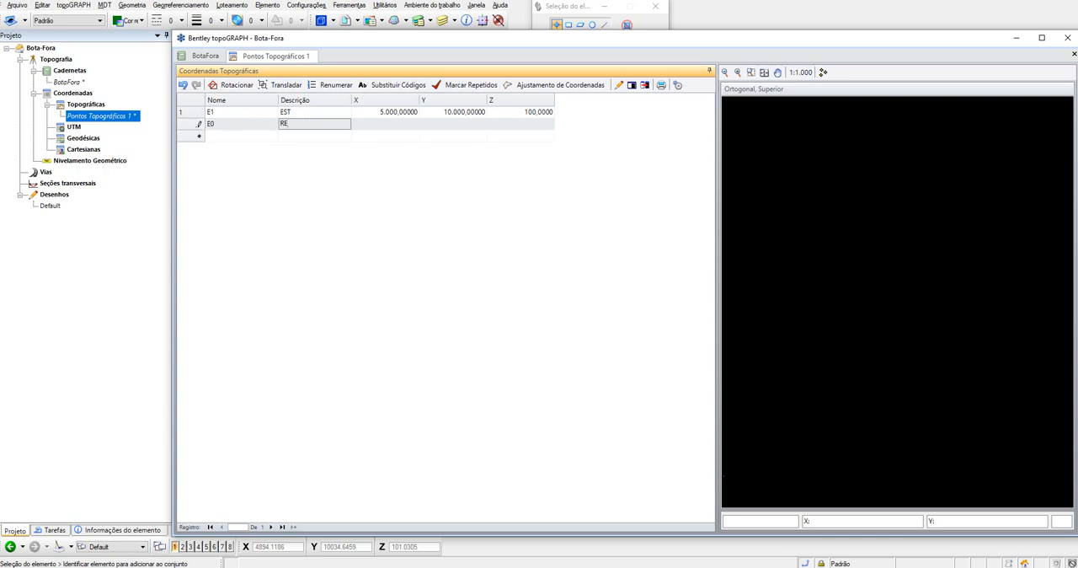
text(RE)
key(Tab)
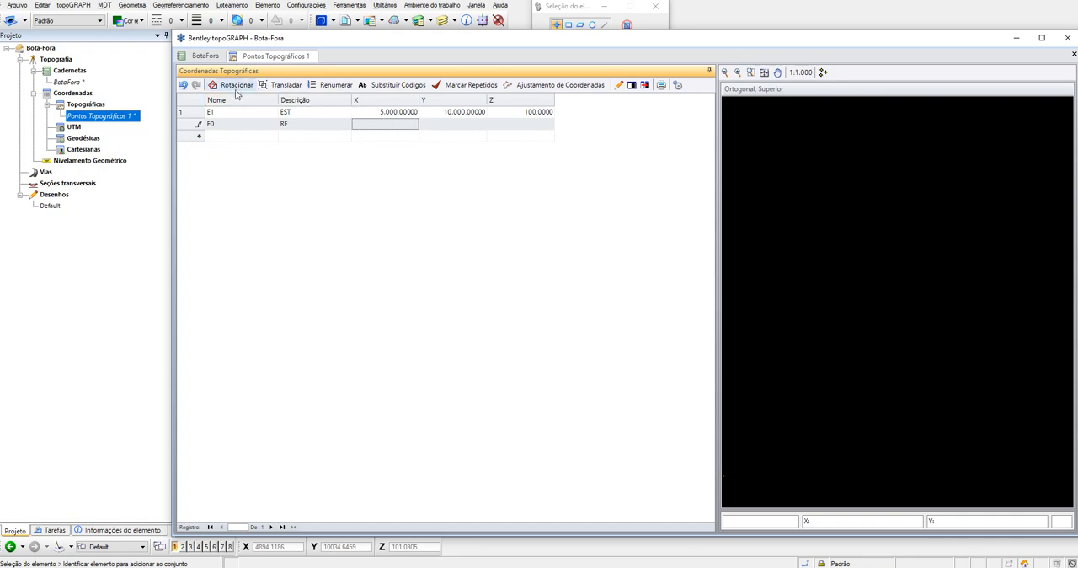
- Compare the E1 station and E0 backsight data in the BotaFora field book with the topographic points table
click(202, 58)
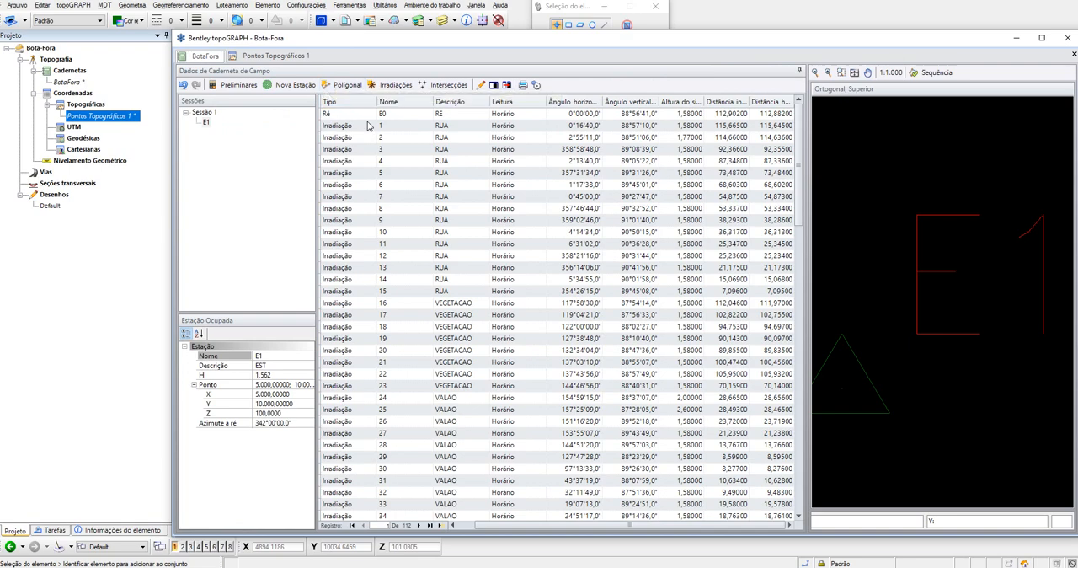
click(274, 56)
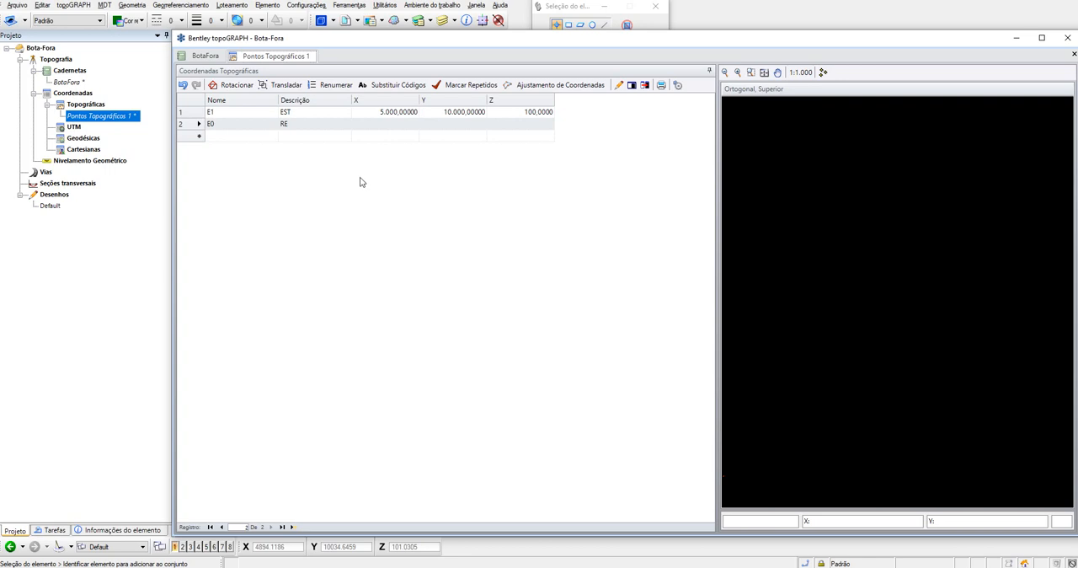
click(204, 55)
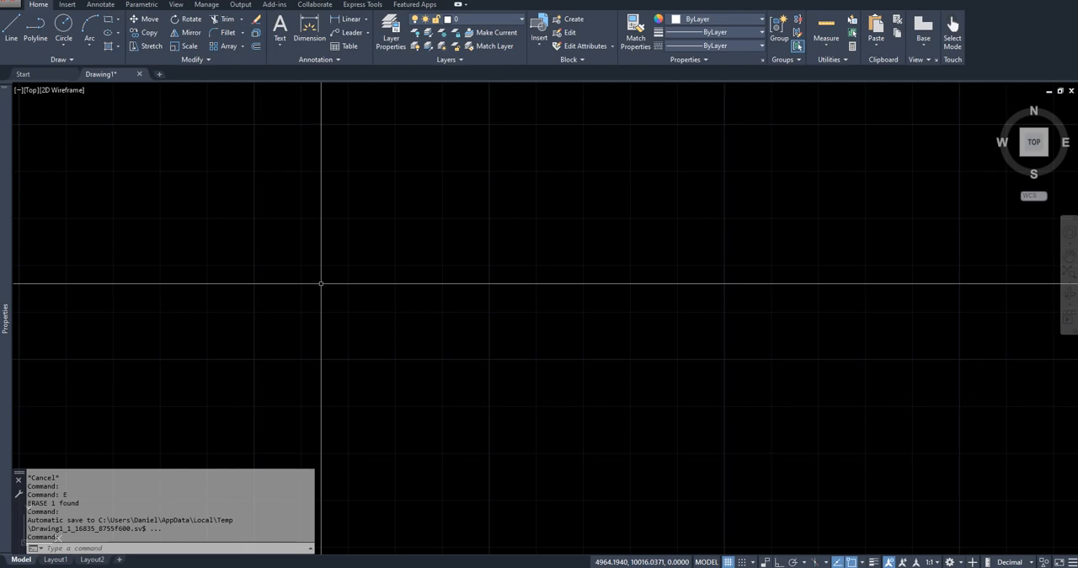
- Set the drawing's angle units to Deg/Min/Sec with 0d00'00" precision, measured clockwise
text(l)
key(BackSpace)
text(UNITS)
key(Return)
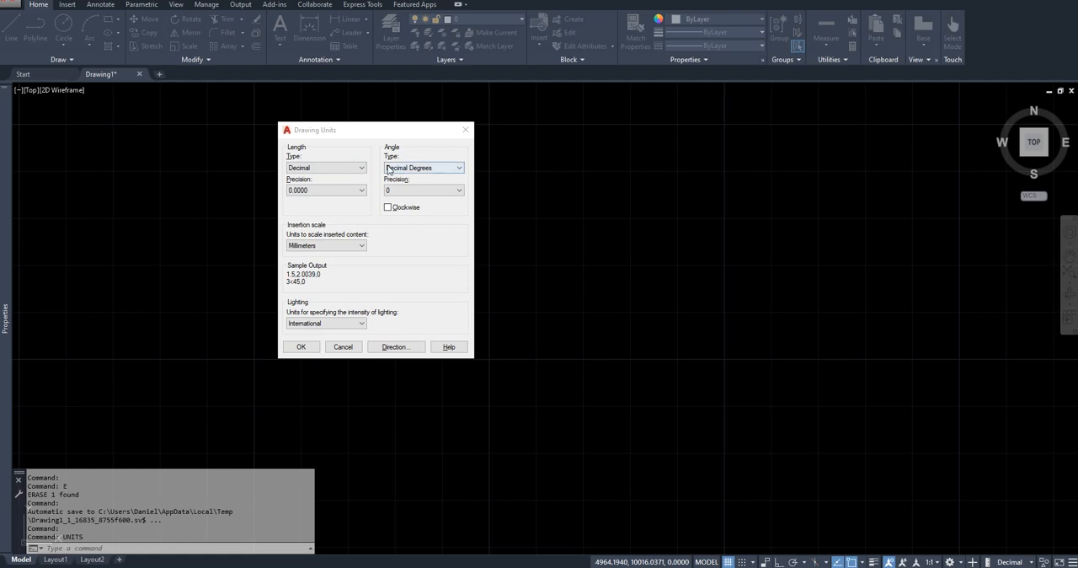
click(417, 169)
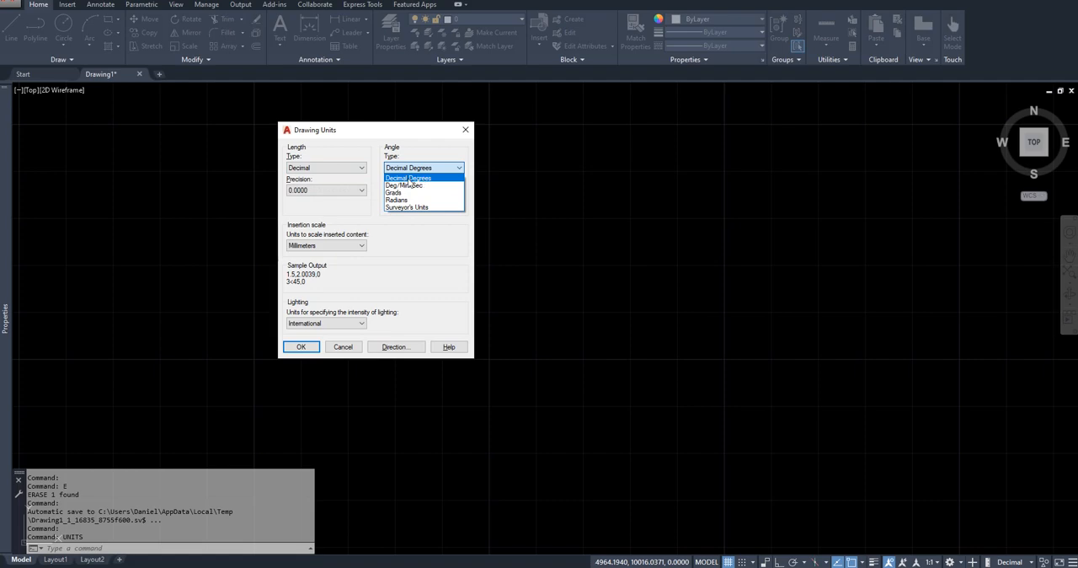
click(412, 185)
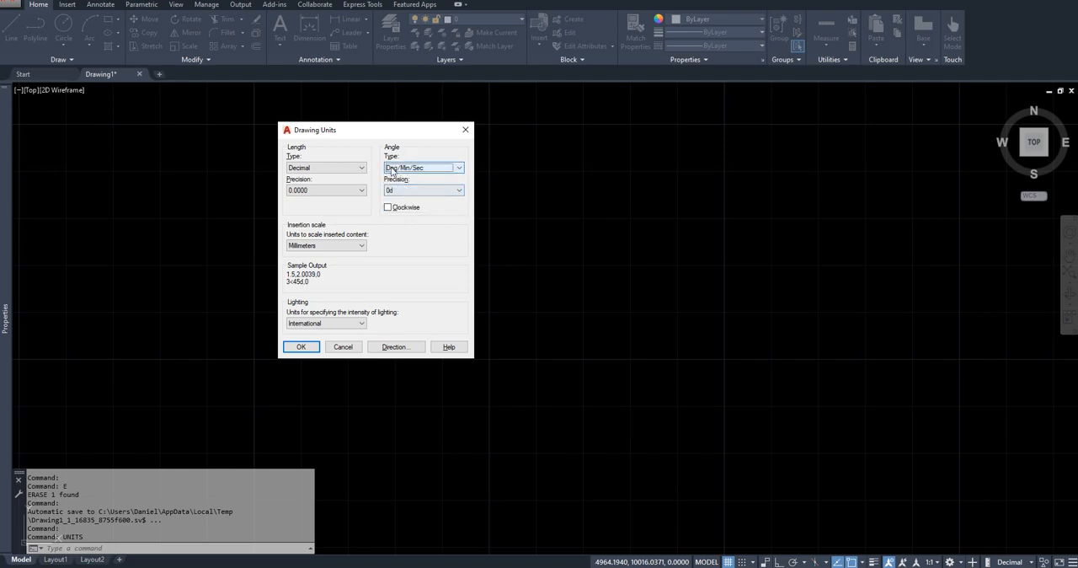
click(419, 190)
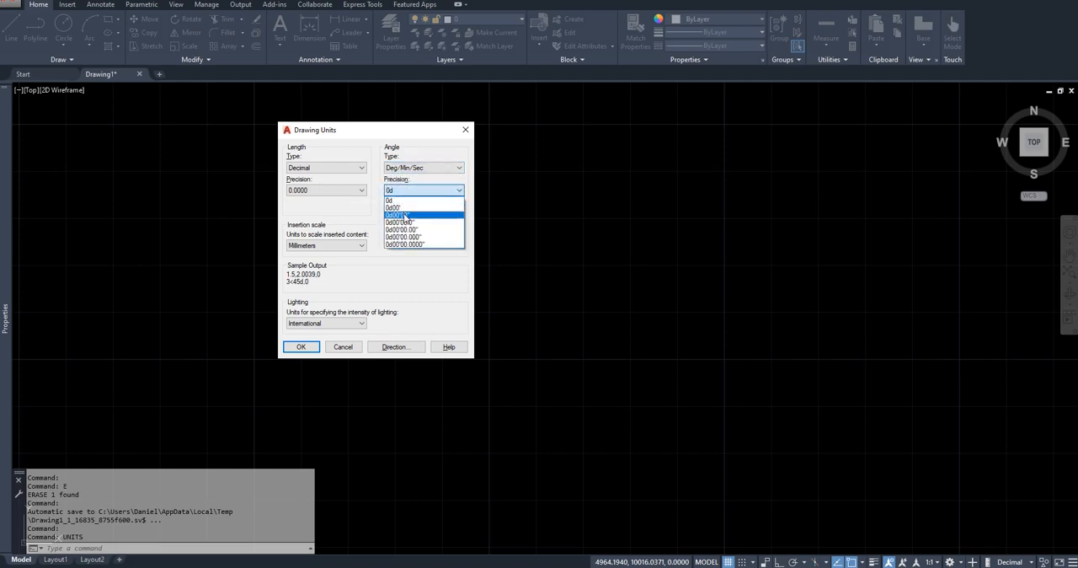
click(407, 214)
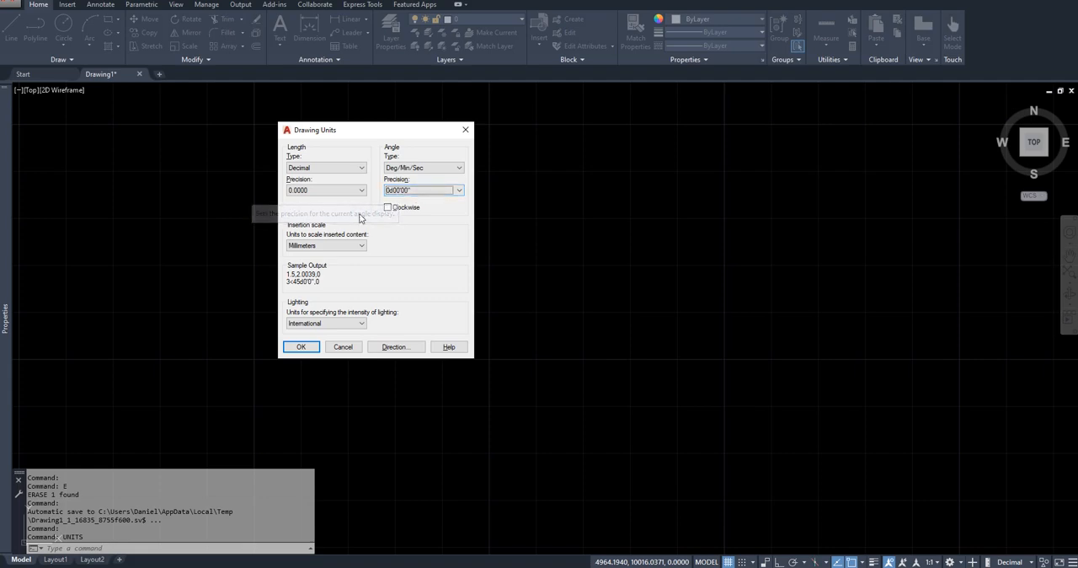
click(388, 208)
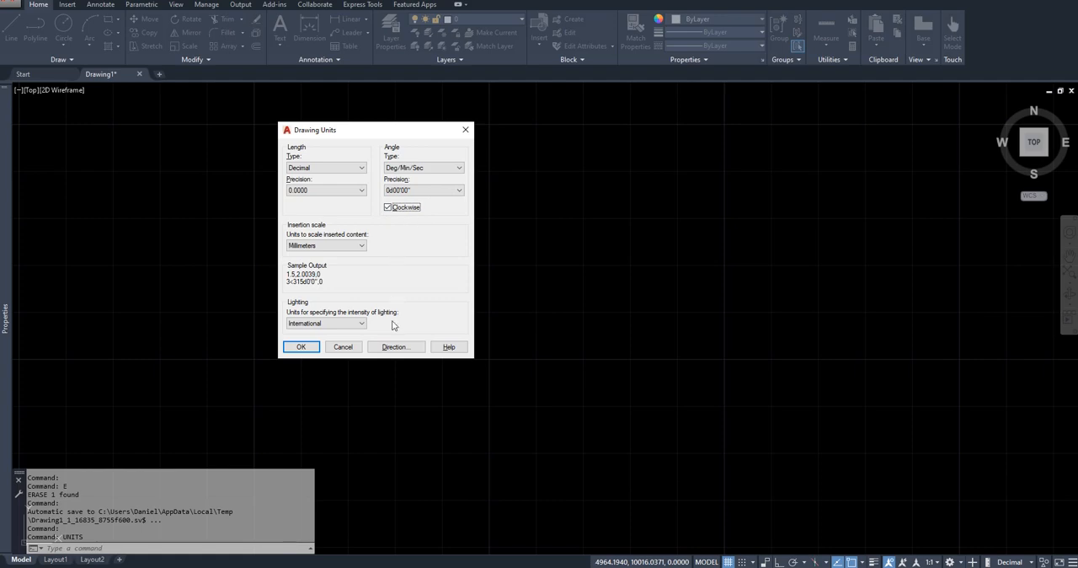
- Set the base angle direction to North and apply the drawing units
click(396, 347)
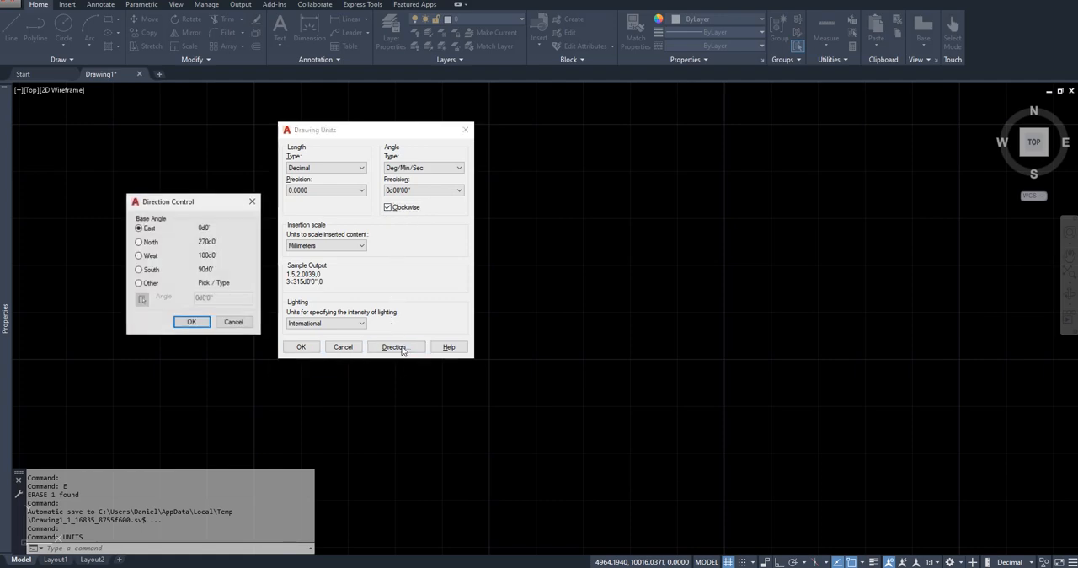
click(139, 243)
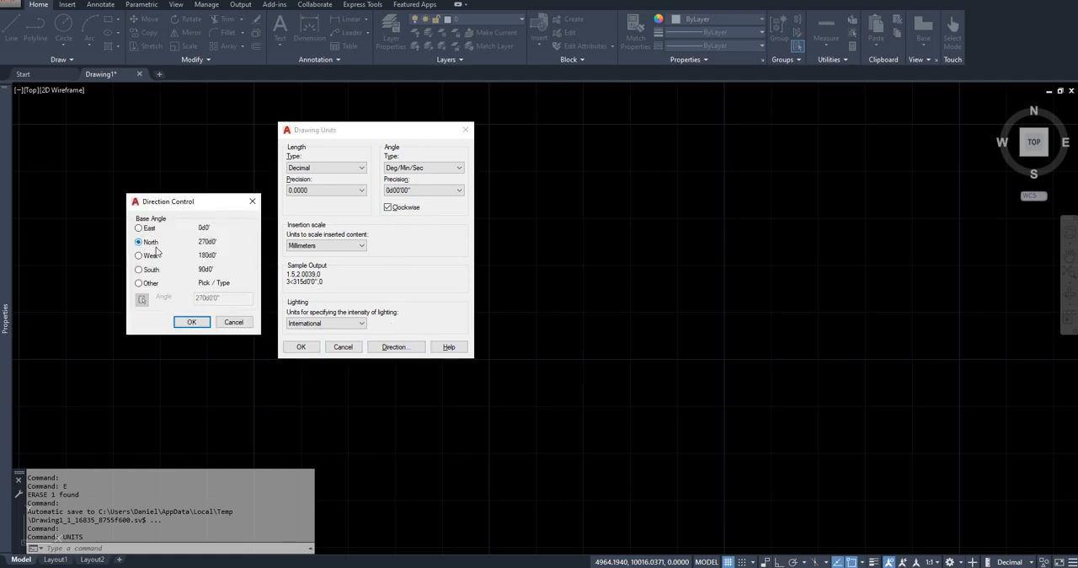
click(192, 322)
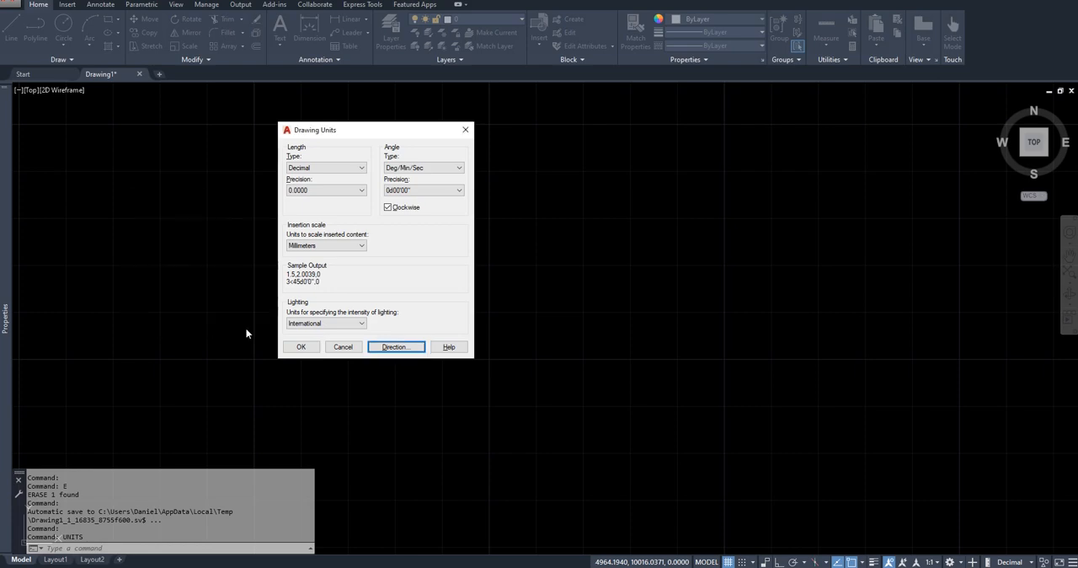
click(308, 348)
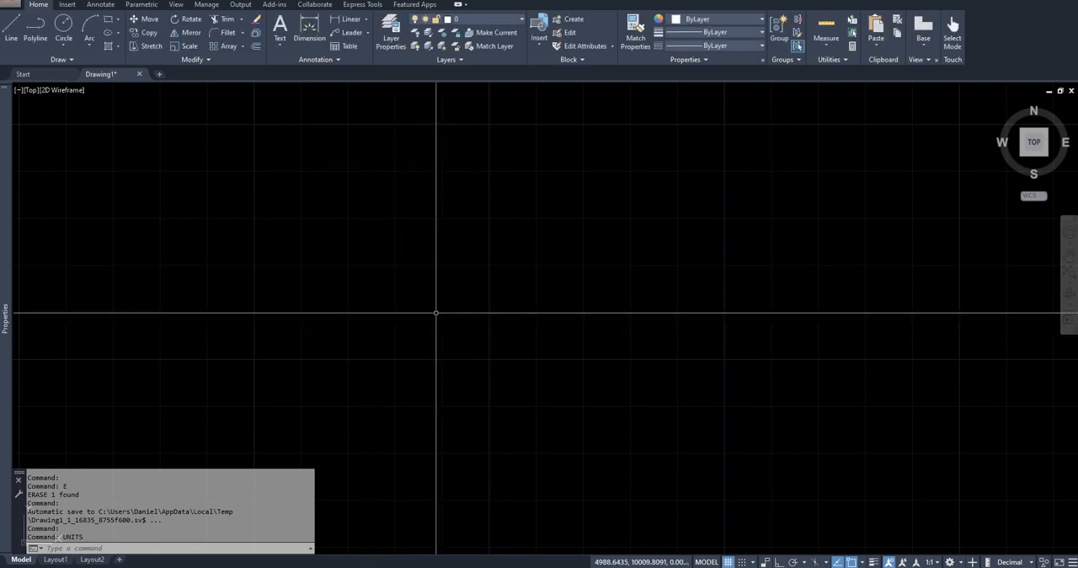
- Start a line at station E1's coordinates, X 5000 and Y 10000
text(l)
key(Return)
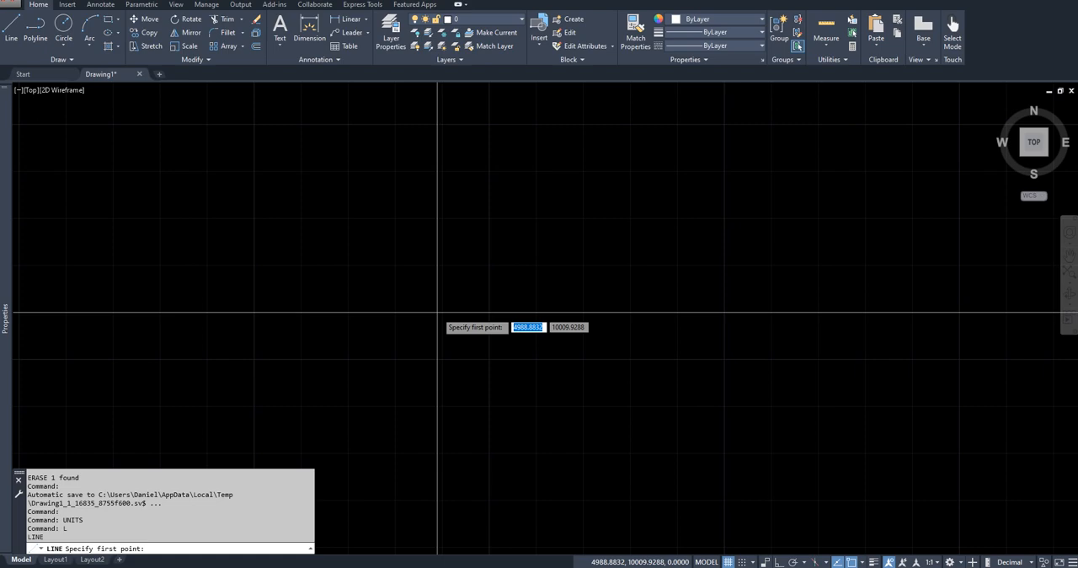
text(5000)
key(Tab)
text(1)
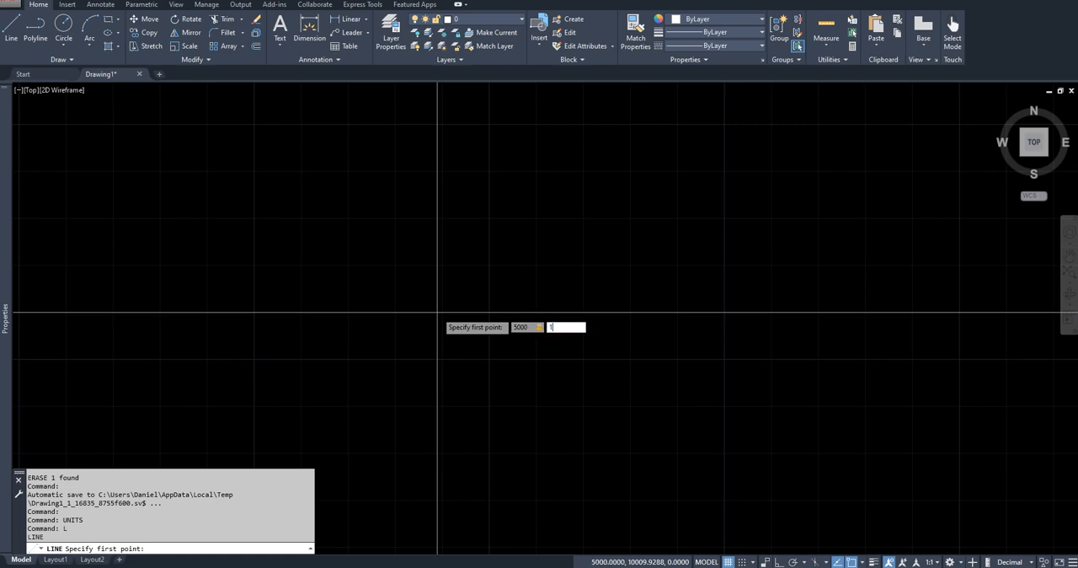
text(0000)
key(Return)
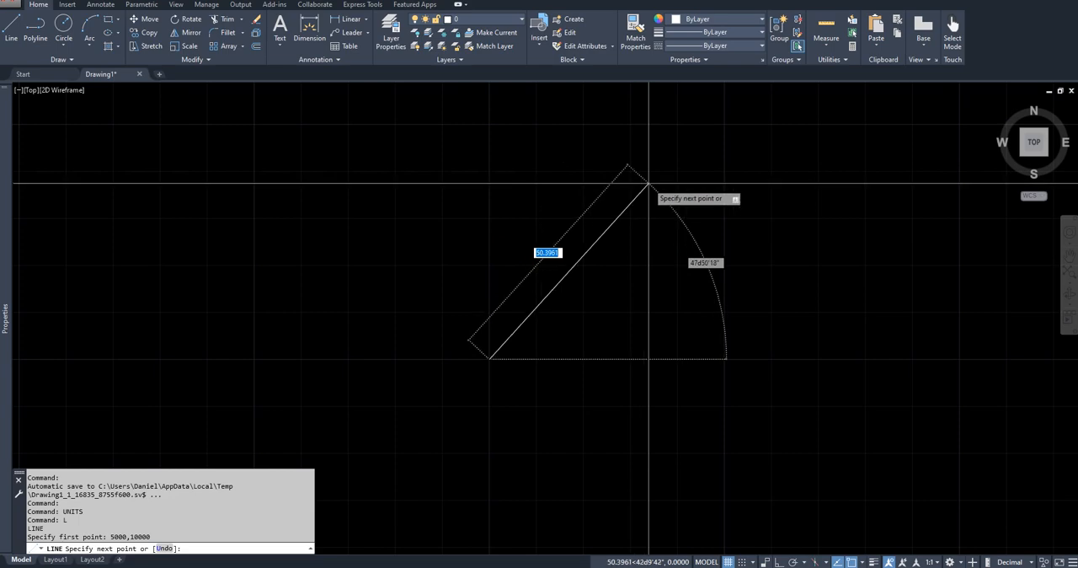
- End the line at relative polar distance 112.882 and angle 342 degrees to locate the backsight point
key(Tab)
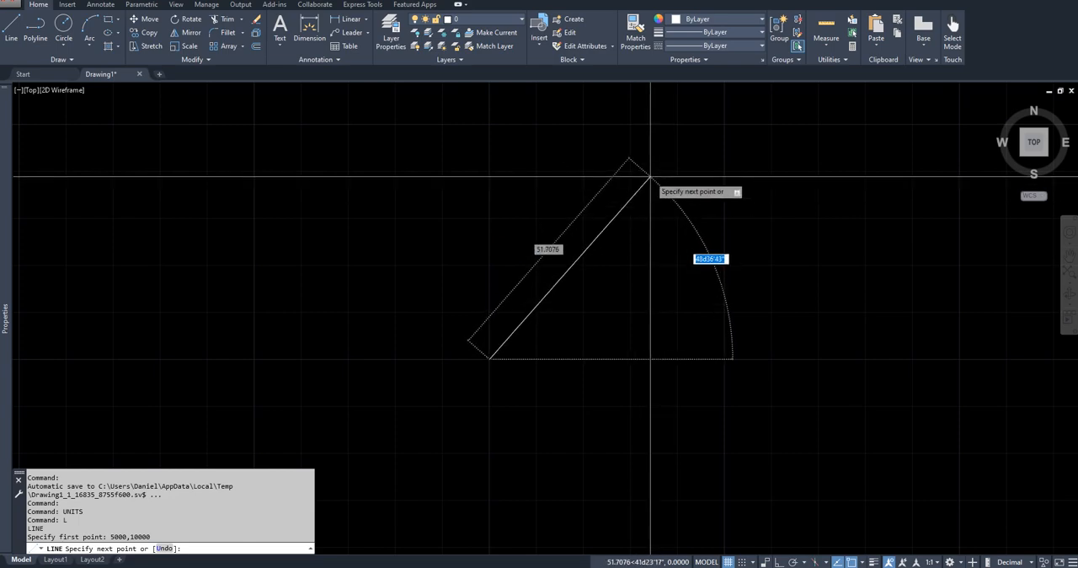
key(Tab)
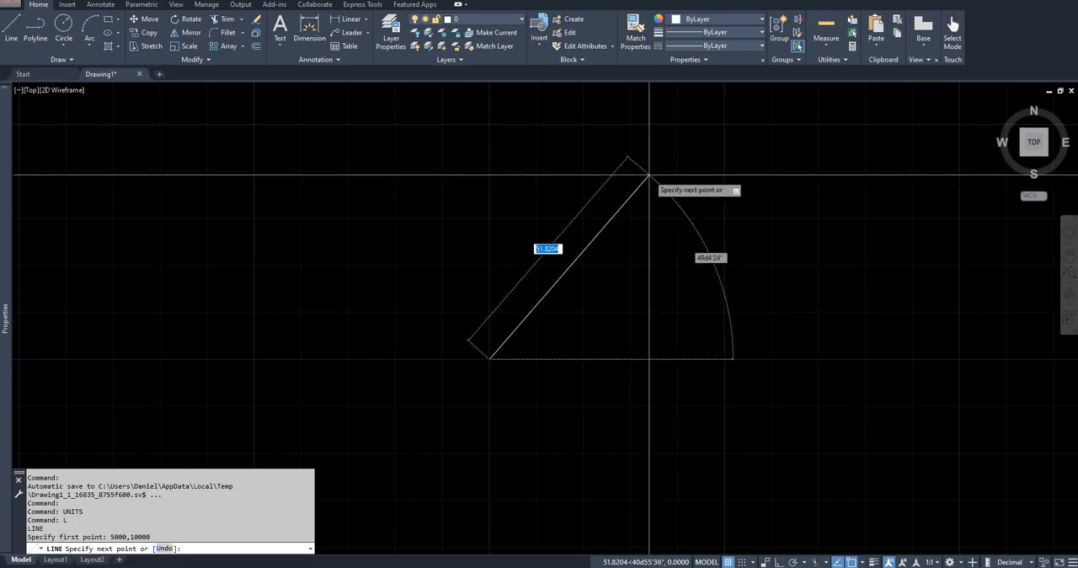
text(@)
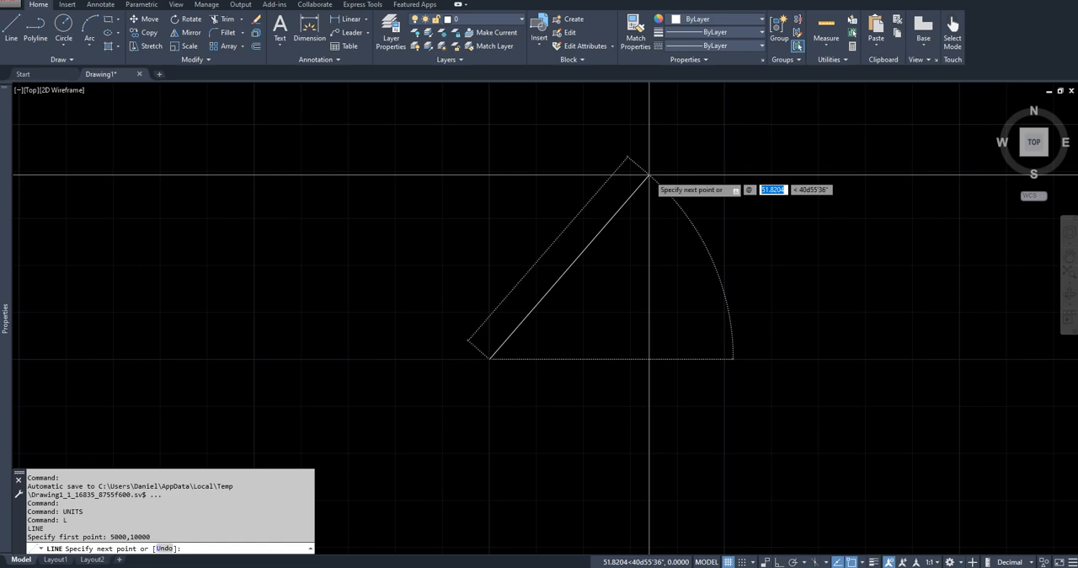
text(112.)
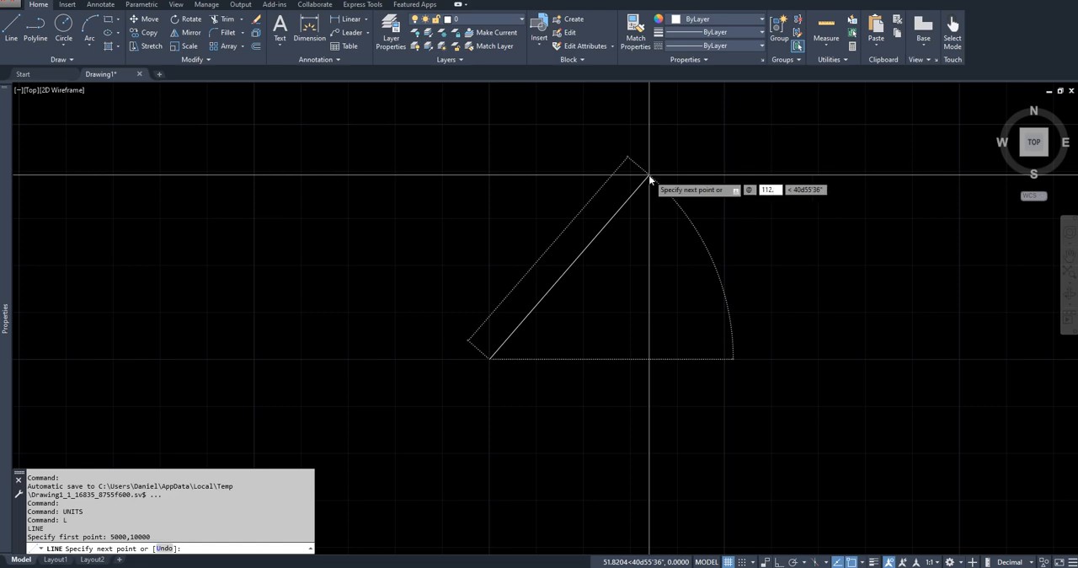
text(882)
key(Tab)
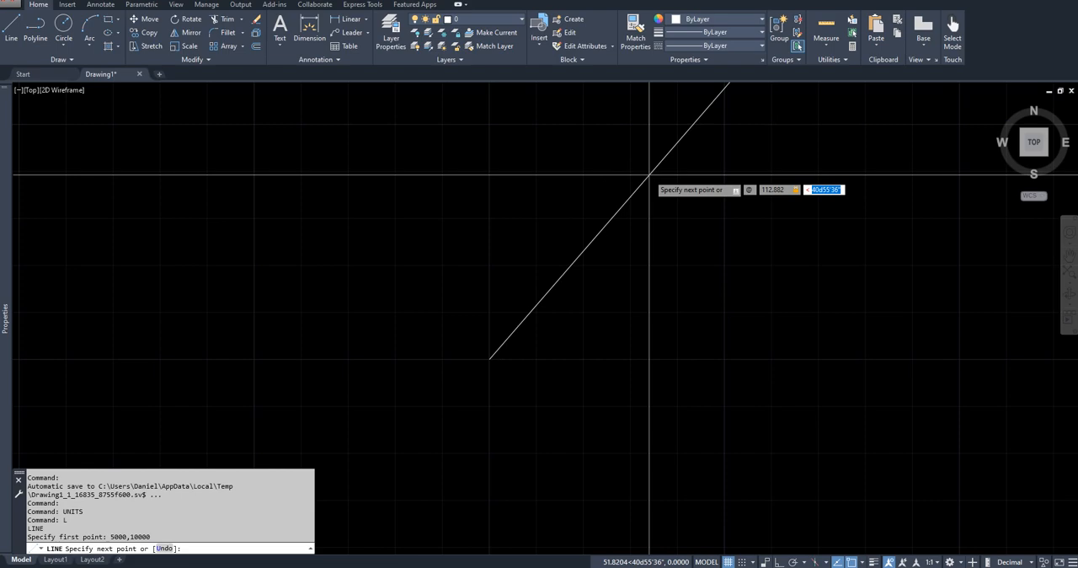
text(342)
key(Return)
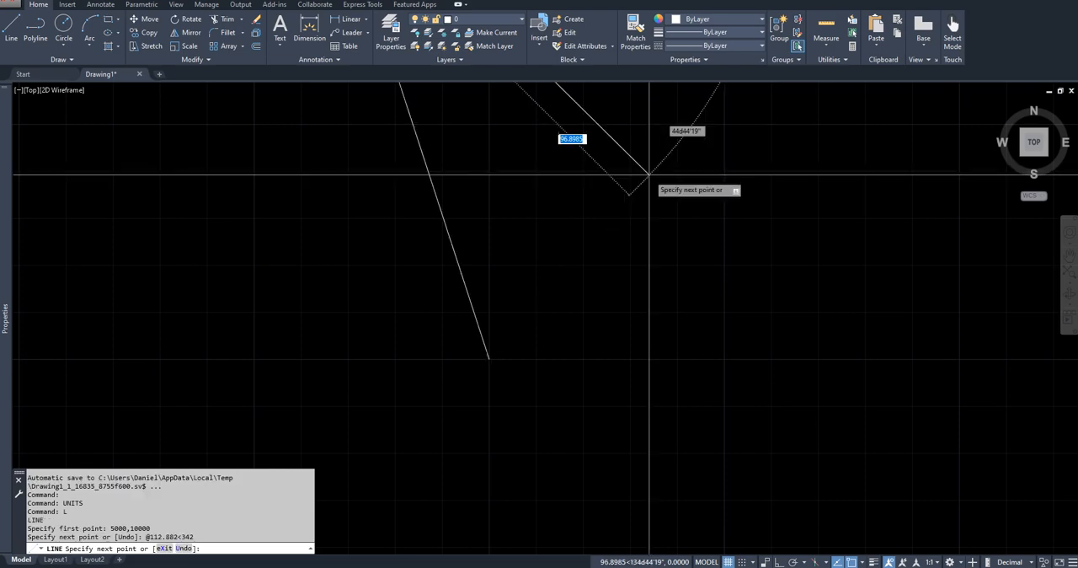
scroll(593, 236, down, 4)
mouse_move(584, 238)
middle_down()
mouse_move(539, 460)
mouse_move(529, 365)
mouse_move(510, 421)
middle_up()
scroll(527, 366, up, 2)
key(Escape)
click(493, 397)
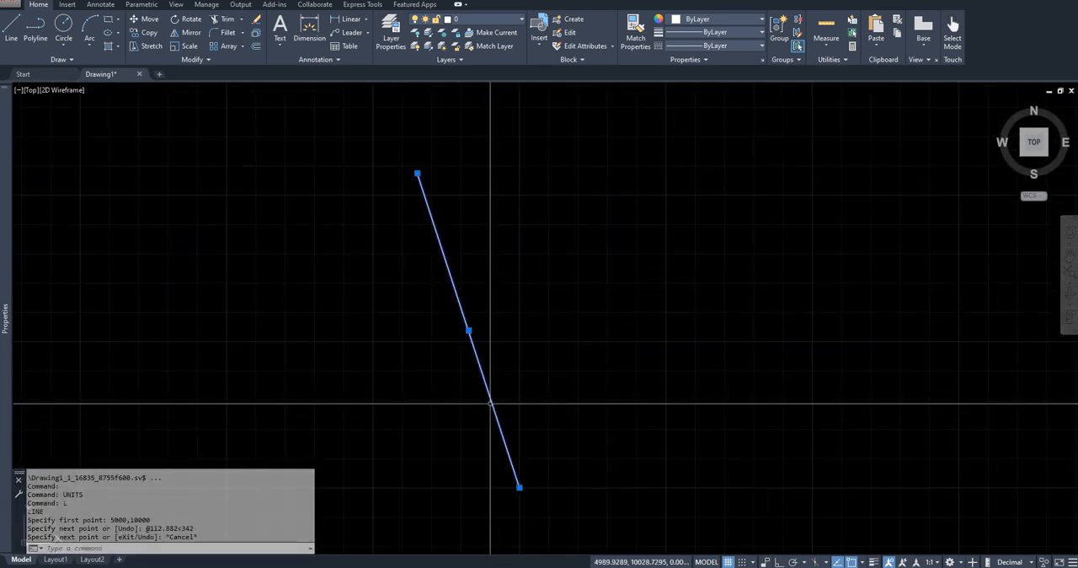
key(Escape)
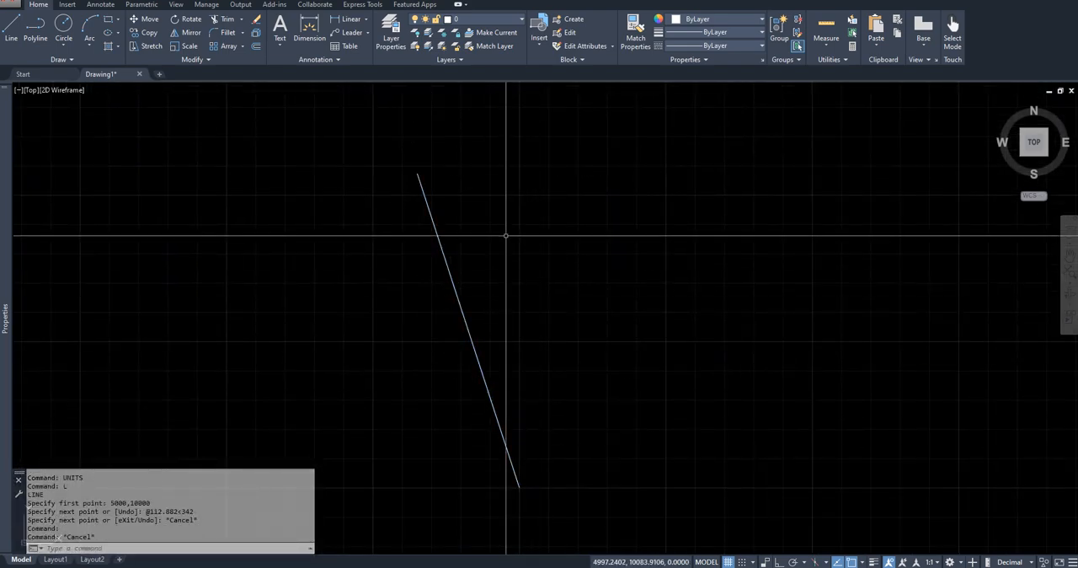
- Draw a vertical north reference line about 90 units long upward from the station point, with Ortho on
click(519, 487)
text(L)
key(Return)
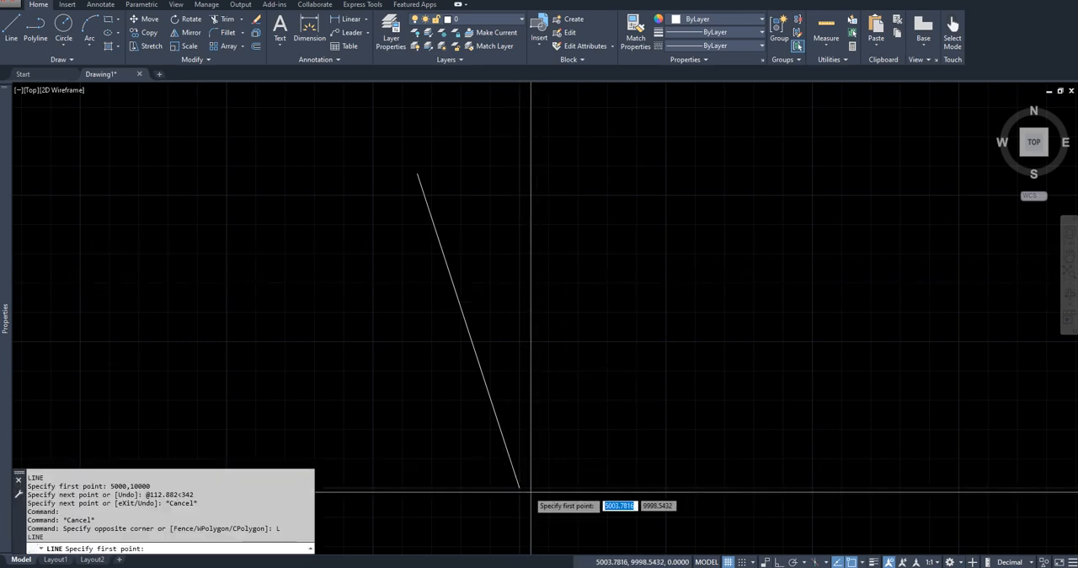
click(519, 487)
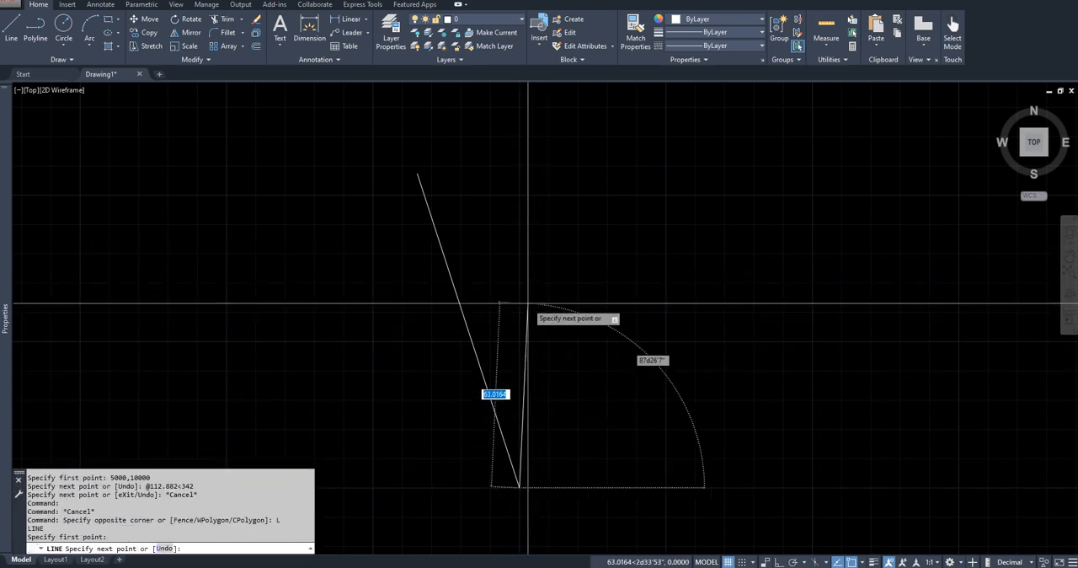
key(F8)
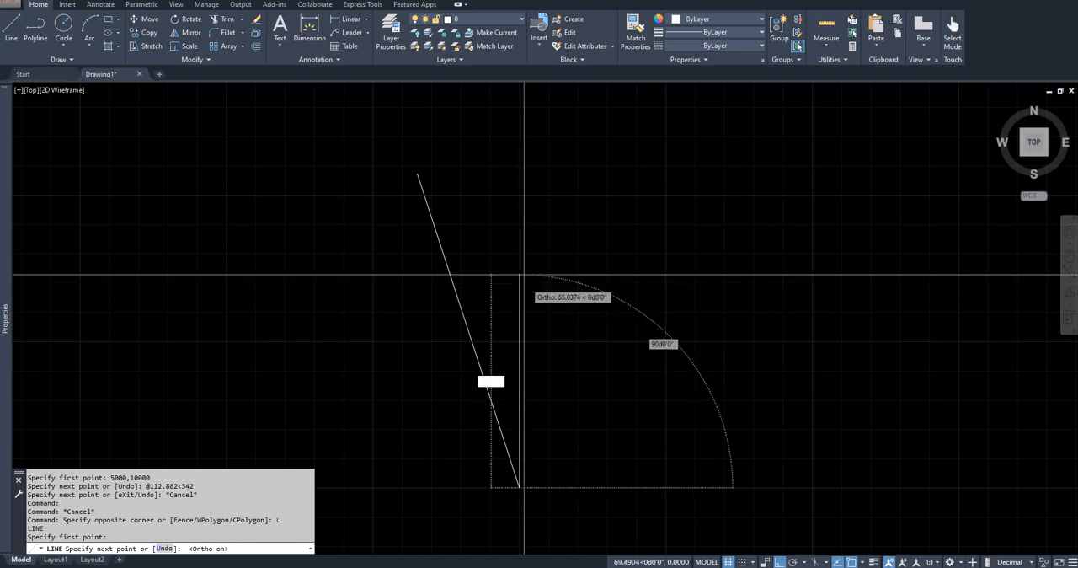
click(518, 220)
key(Escape)
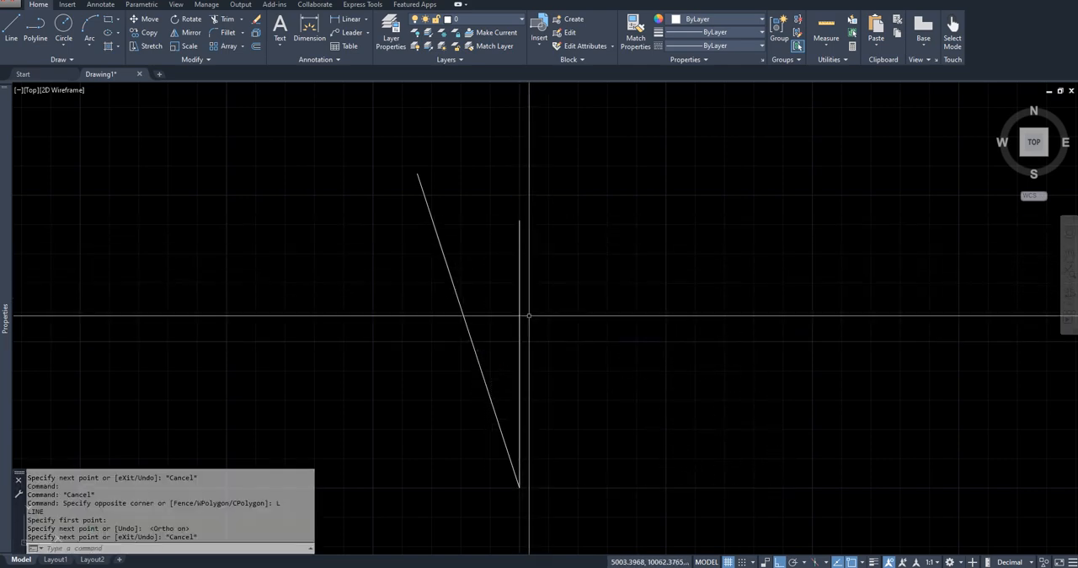
- Add an angular dimension around the station vertex for the large outer angle between the north line and the backsight line
click(100, 4)
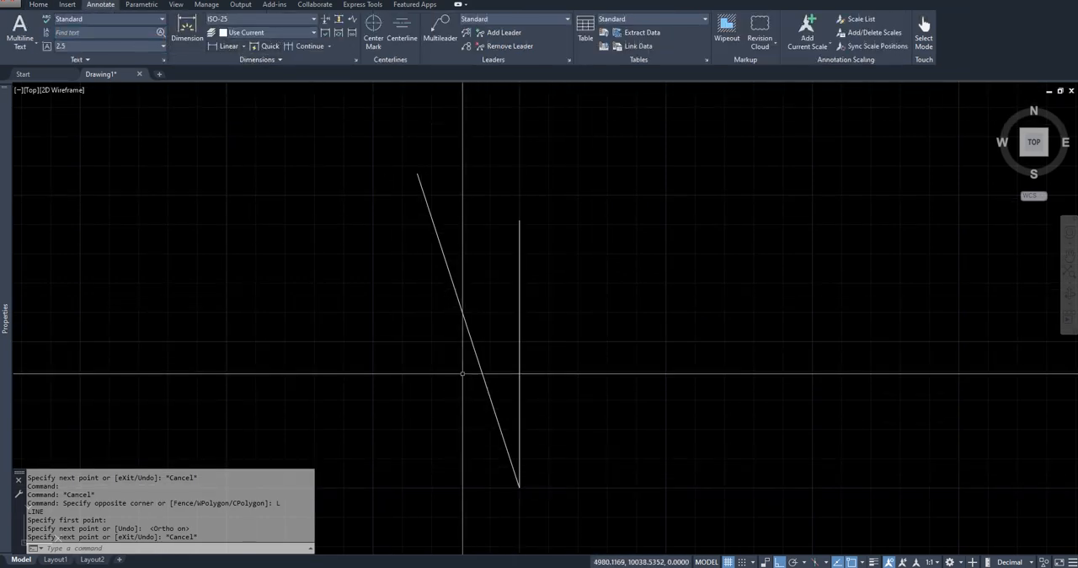
click(243, 46)
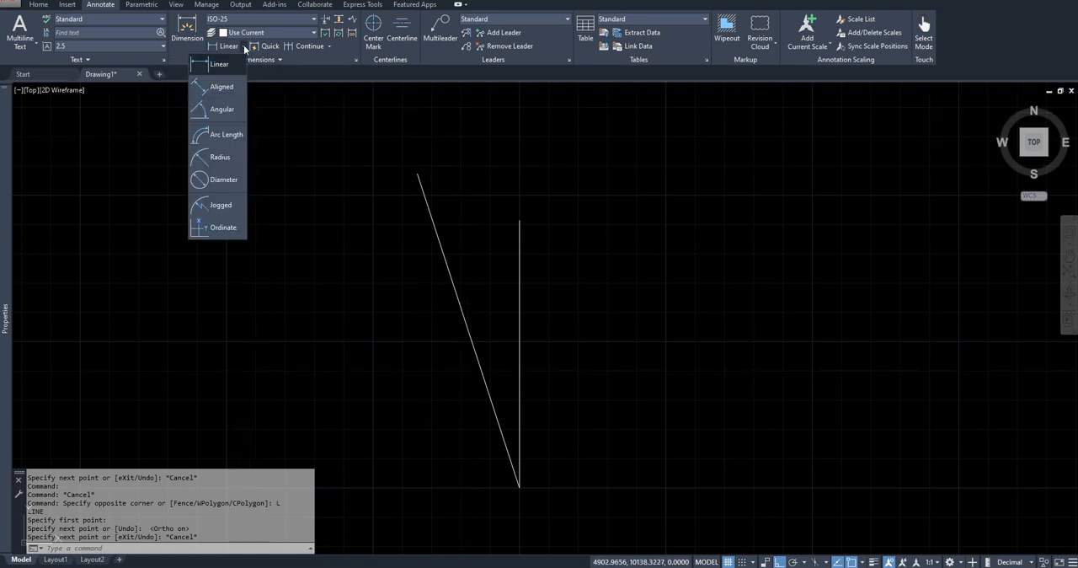
click(222, 111)
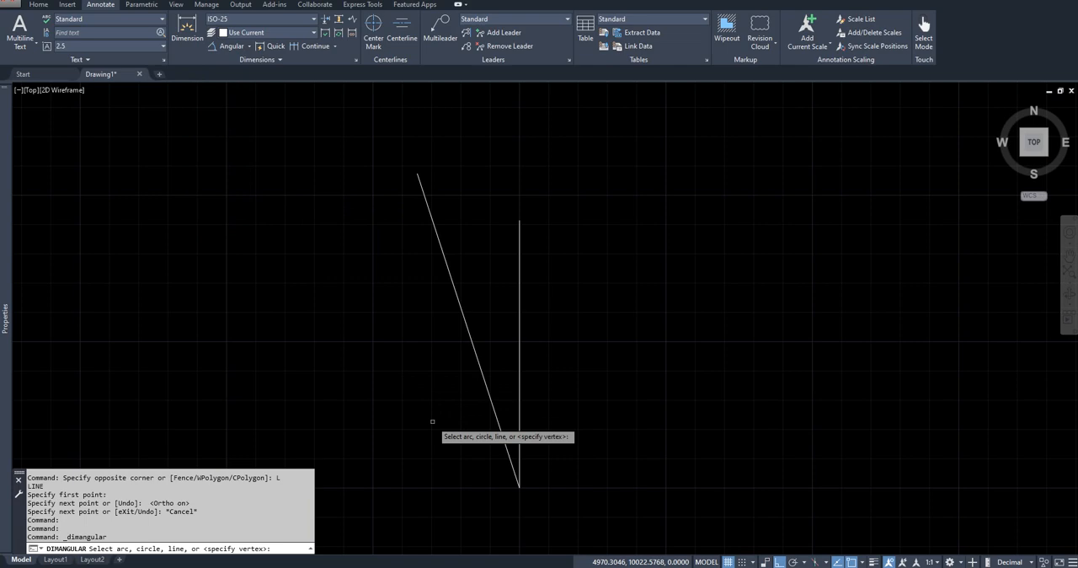
key(Return)
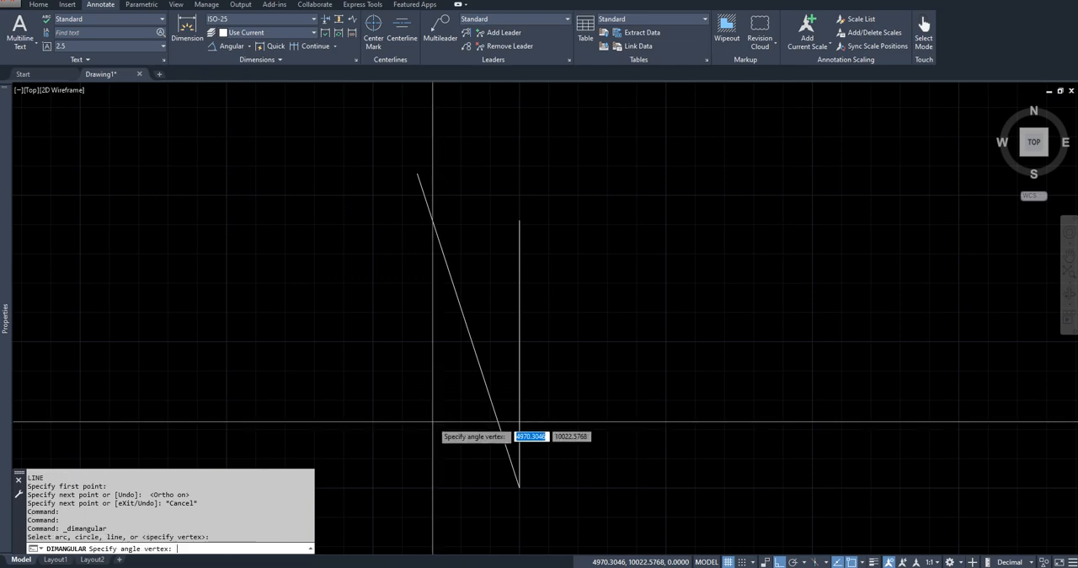
click(519, 487)
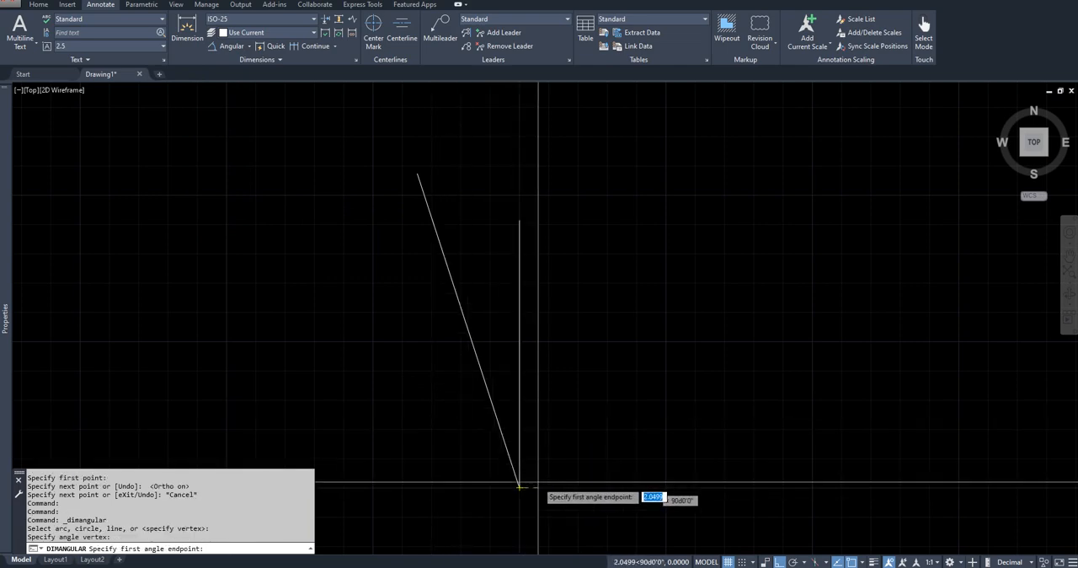
click(519, 220)
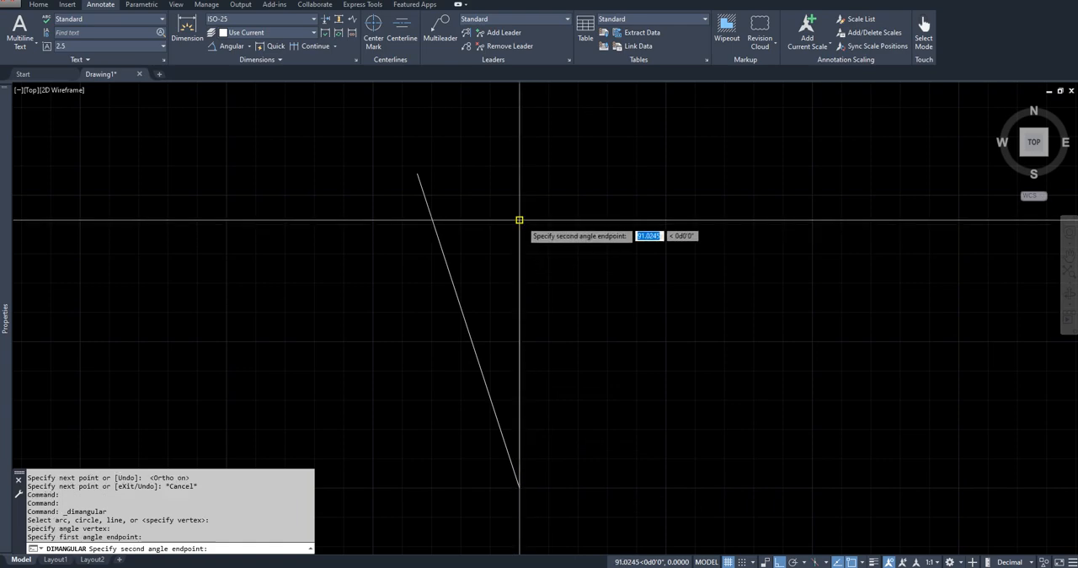
click(417, 174)
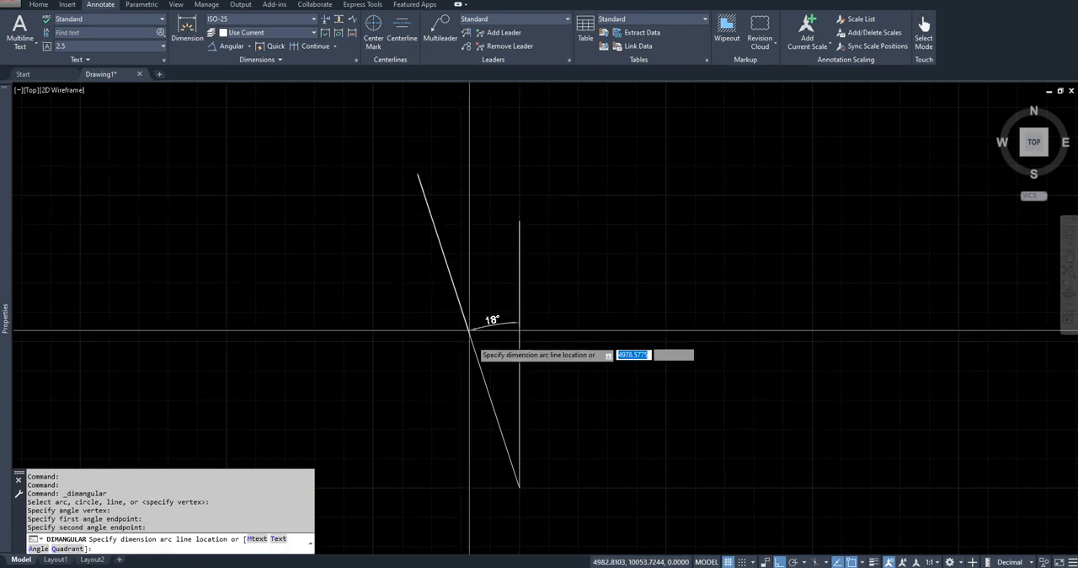
scroll(520, 489, up, 2)
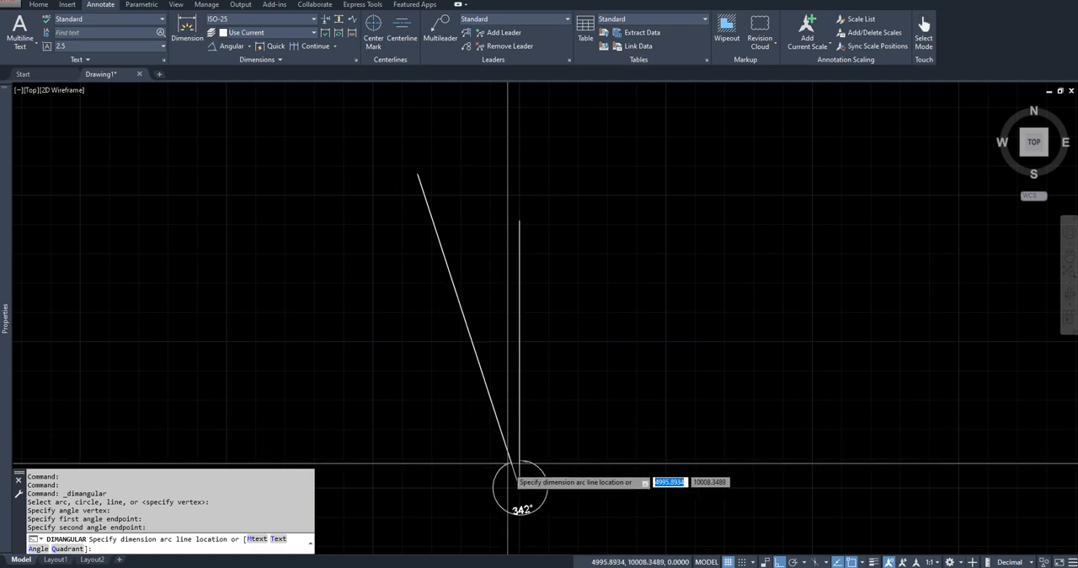
click(515, 421)
scroll(544, 543, up, 4)
scroll(499, 442, down, 8)
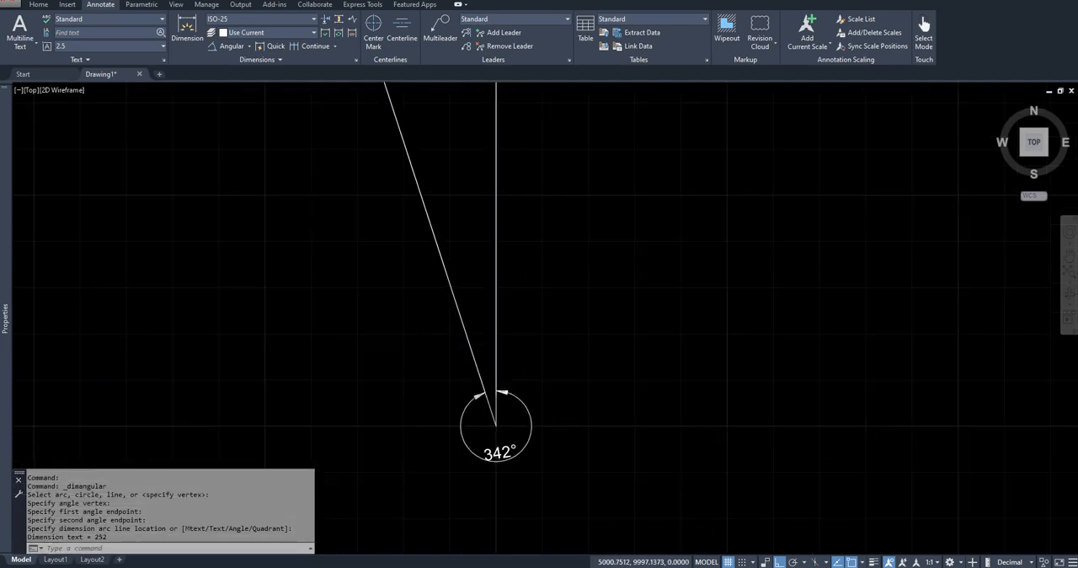
- Erase the angular dimension around the station vertex
key(ctrl+a)
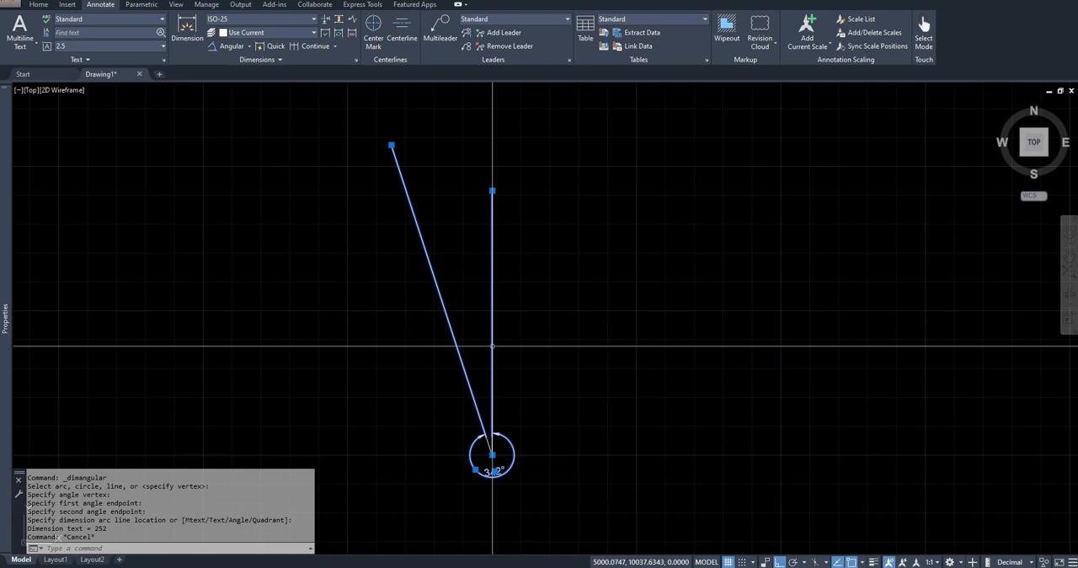
key(Escape)
key(ctrl+a)
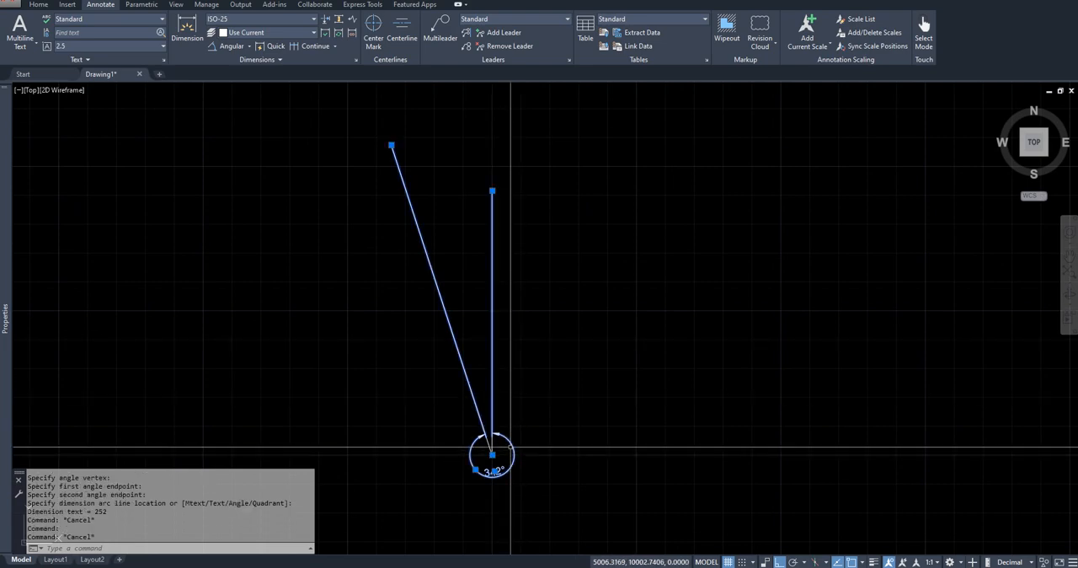
text(E)
key(Return)
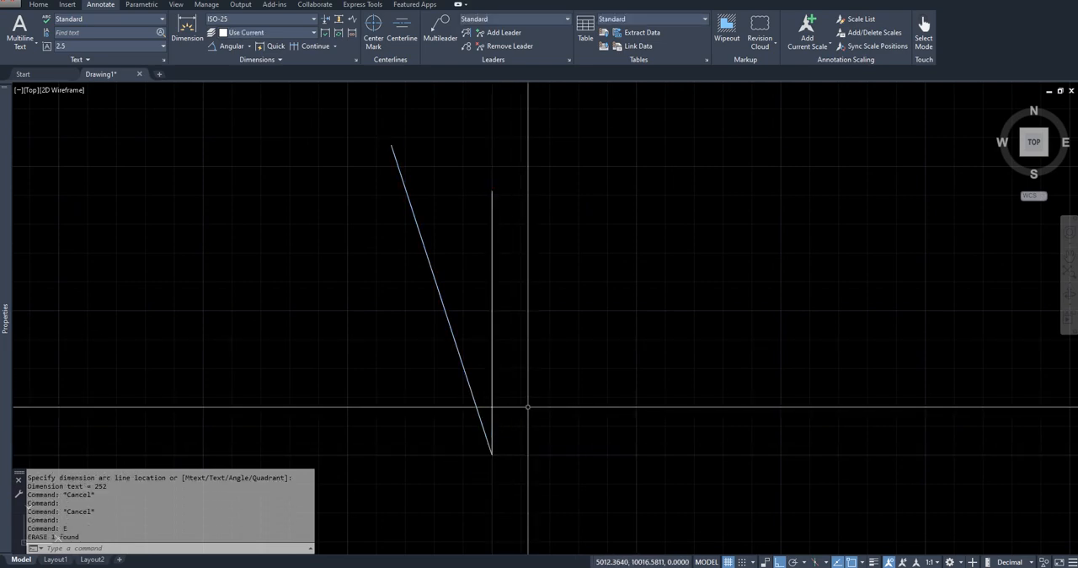
- Erase the vertical north reference line, keeping the backsight line
key(Escape)
click(494, 322)
text(E)
key(Return)
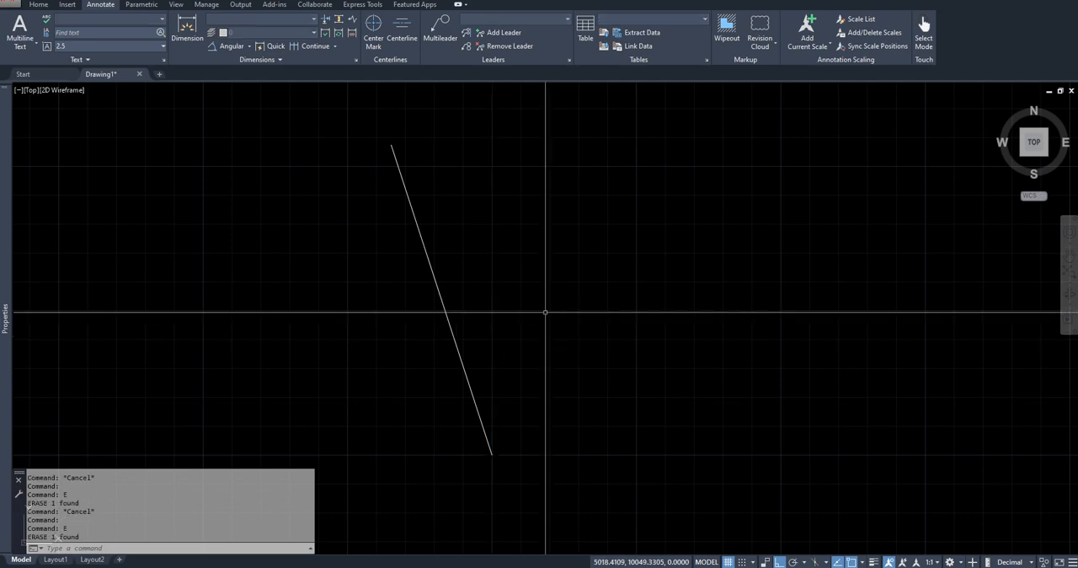
key(Escape)
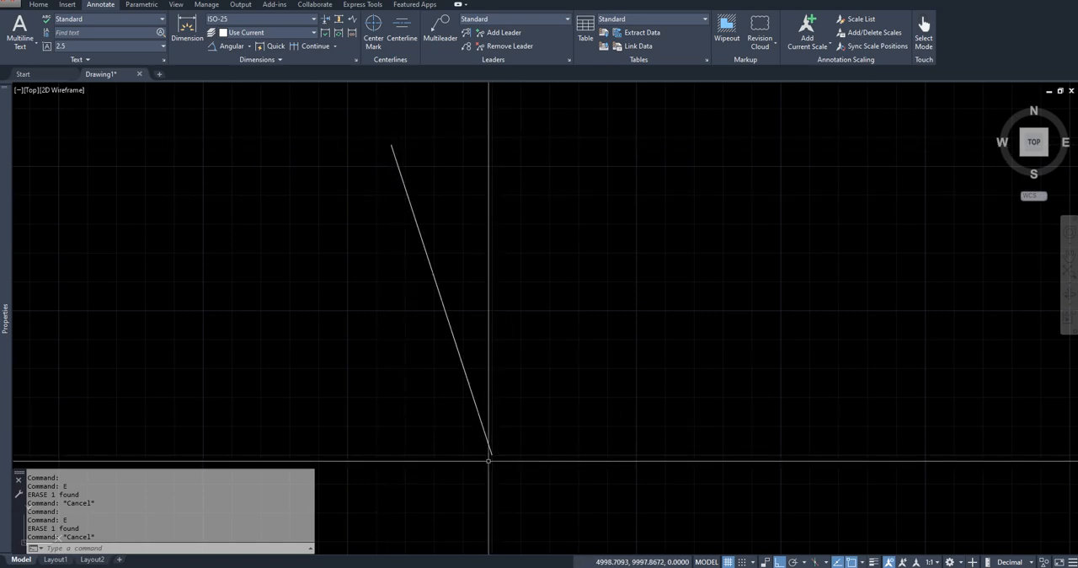
text(L)
key(Return)
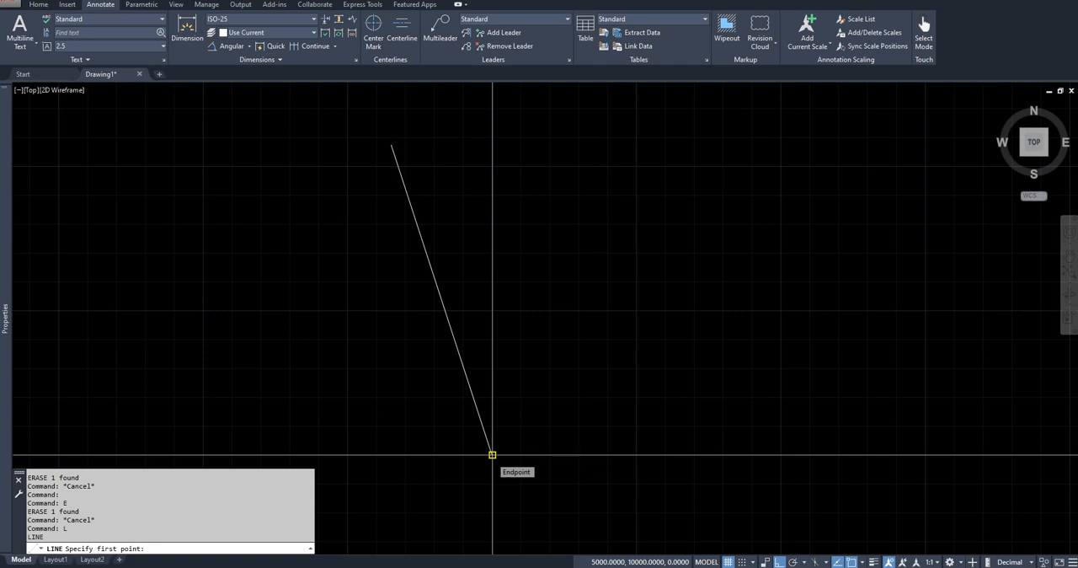
key(Escape)
key(Escape)
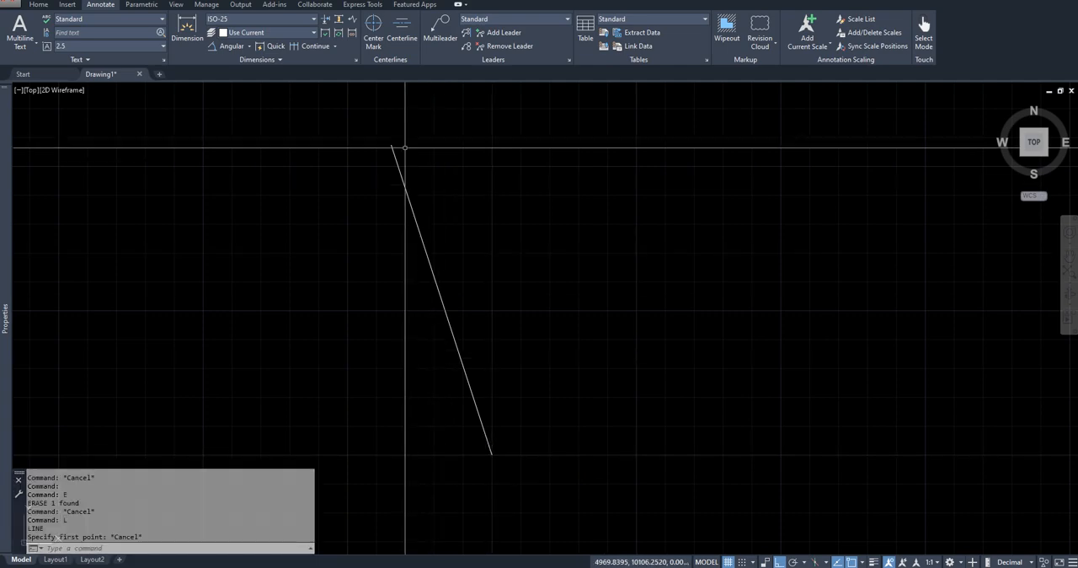
- Draw a small circle with a radius of about 1.23 centred on the far end of the backsight line
text(C)
key(Return)
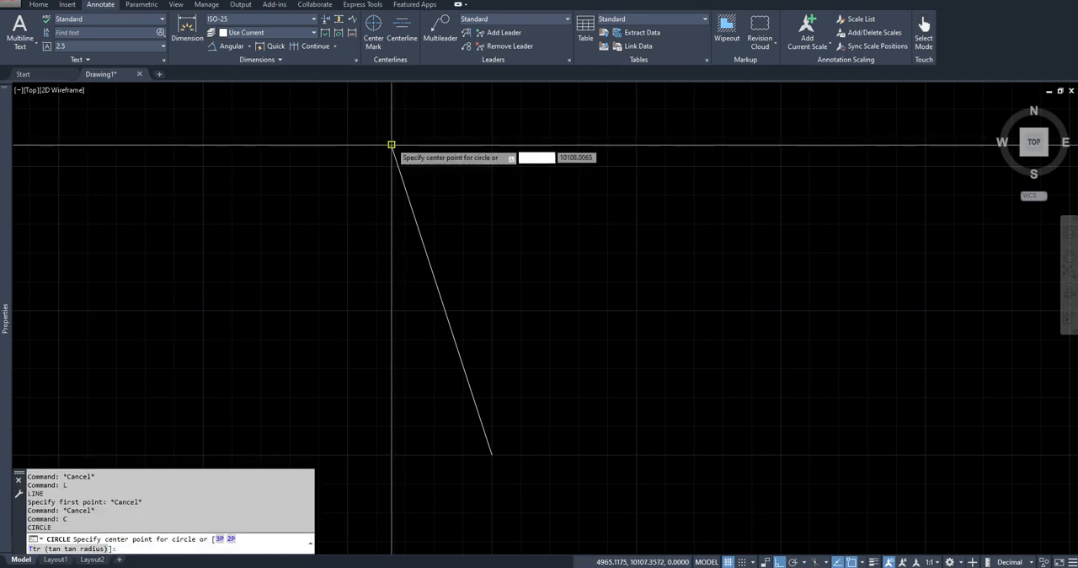
click(392, 144)
scroll(393, 144, up, 1)
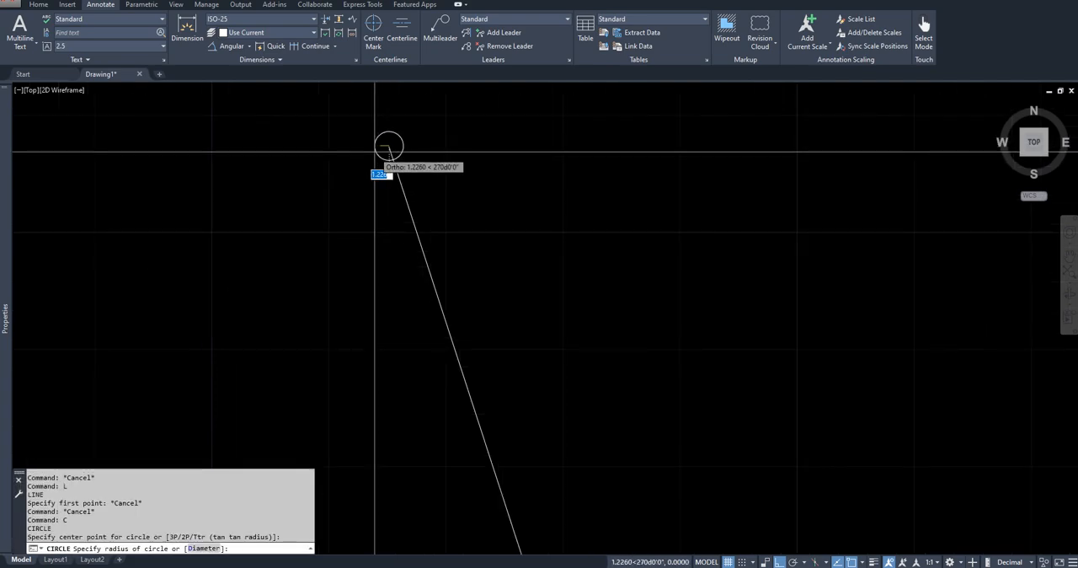
click(378, 157)
scroll(454, 183, down, 1)
scroll(454, 183, down, 2)
middle_drag(450, 181, 412, 183)
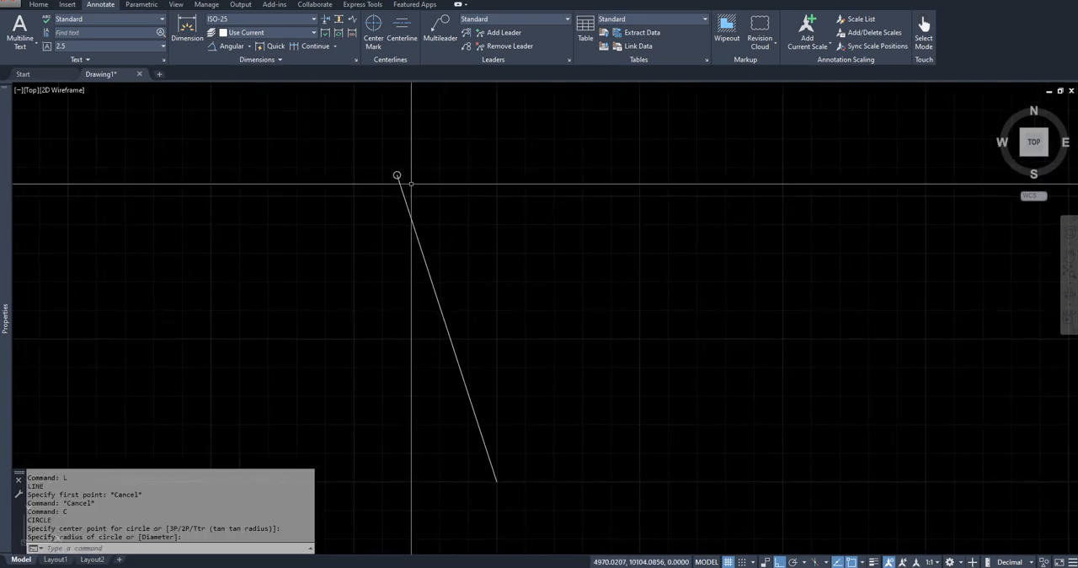
key(Escape)
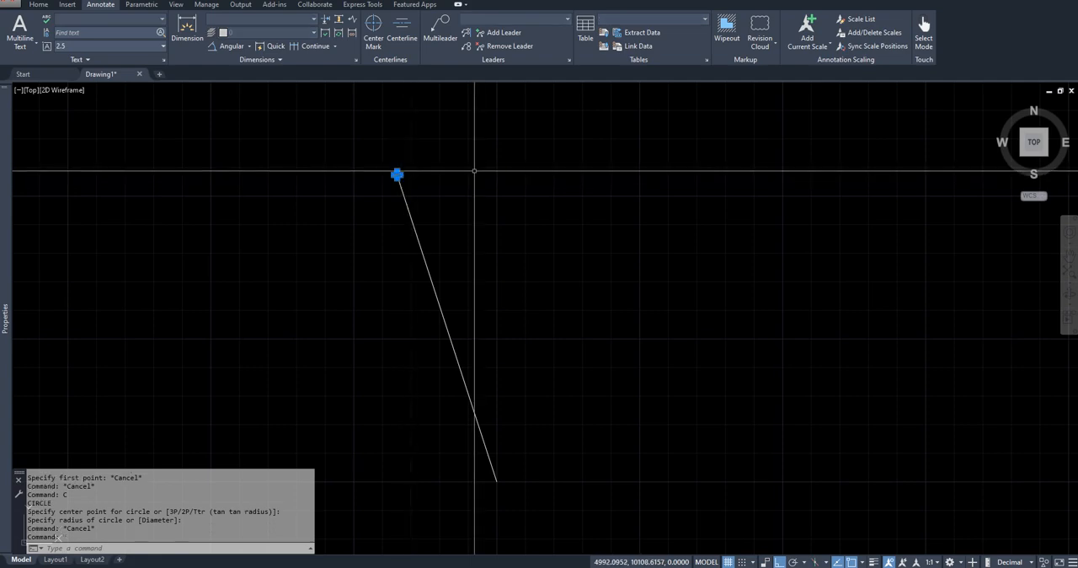
- List the properties of the circle at the backsight point to read its centre coordinates
drag(224, 465, 364, 318)
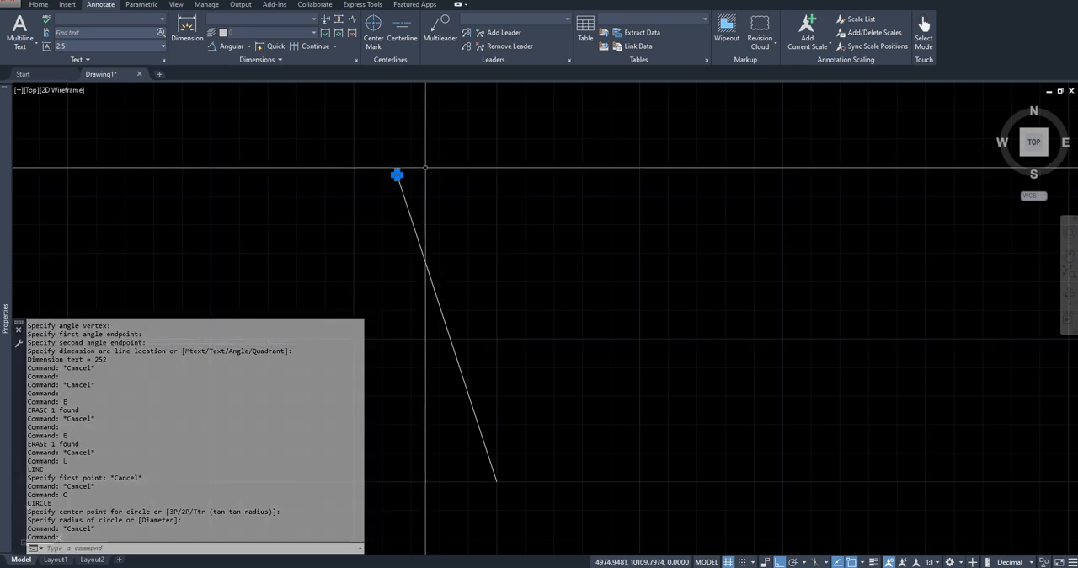
text(list)
key(Return)
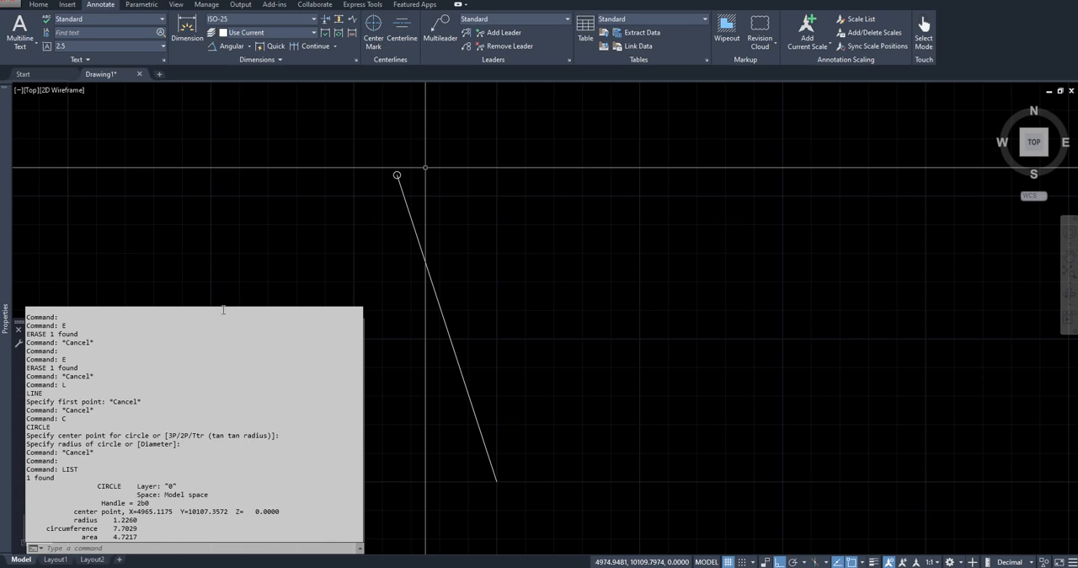
drag(223, 309, 197, 487)
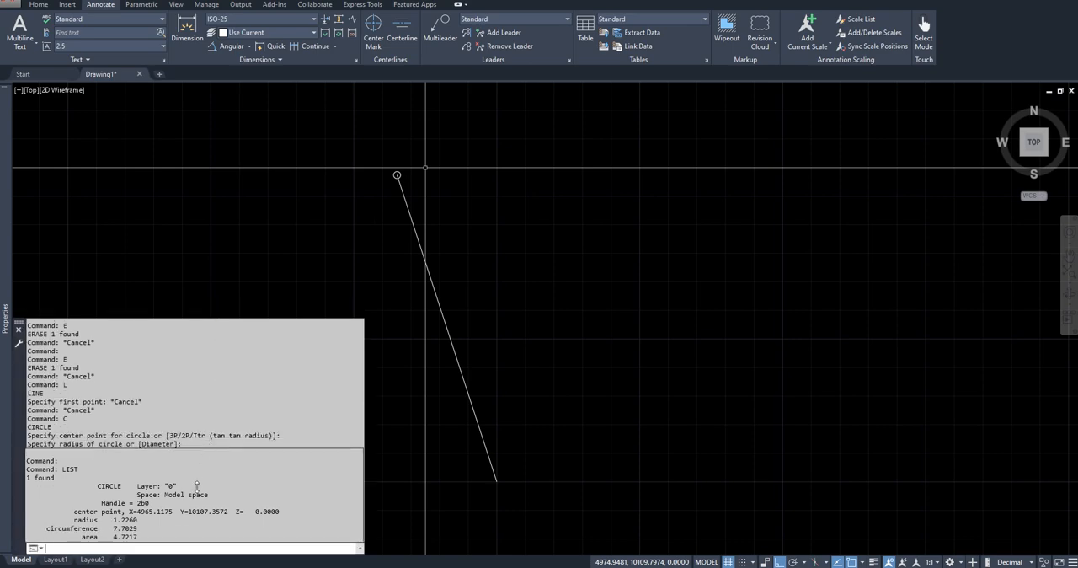
click(253, 362)
drag(222, 322, 210, 462)
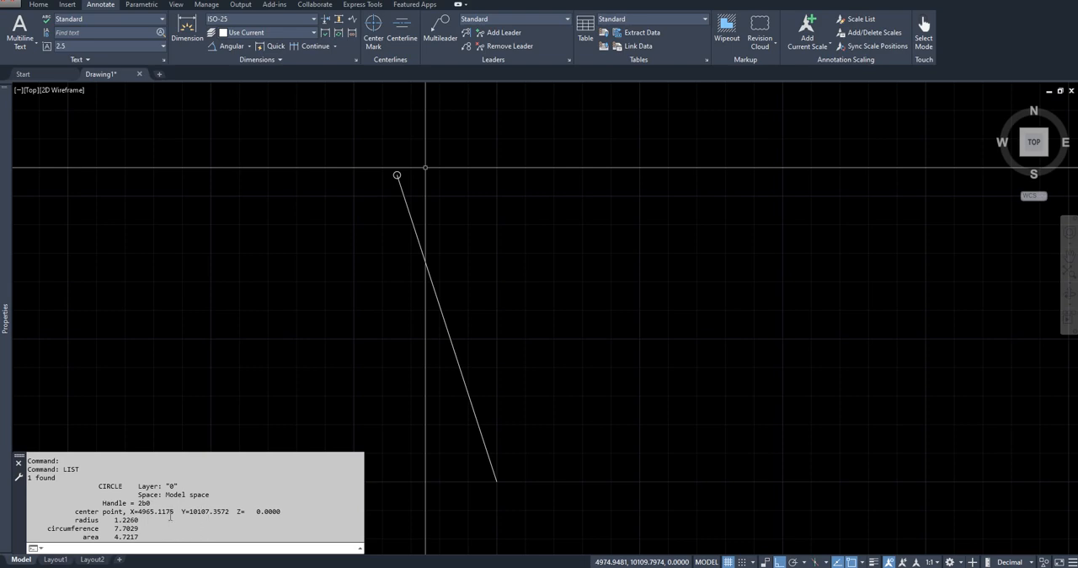
- Copy the circle centre's X coordinate, switch to topoGRAPH and enter it as 4965,1175 for point E0 in Pontos Topográficos 1
drag(139, 511, 173, 514)
click(129, 567)
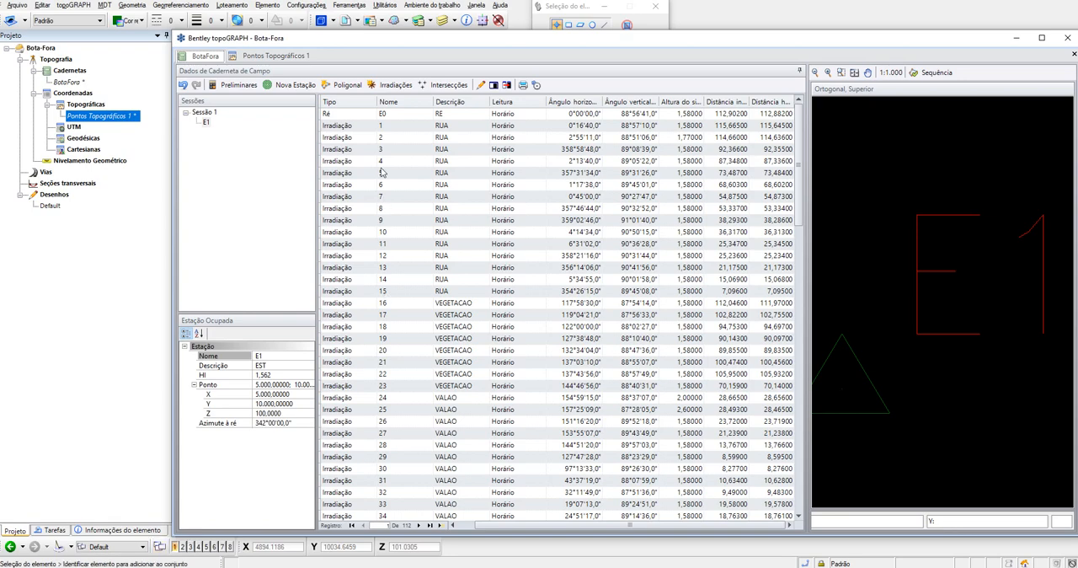
click(286, 57)
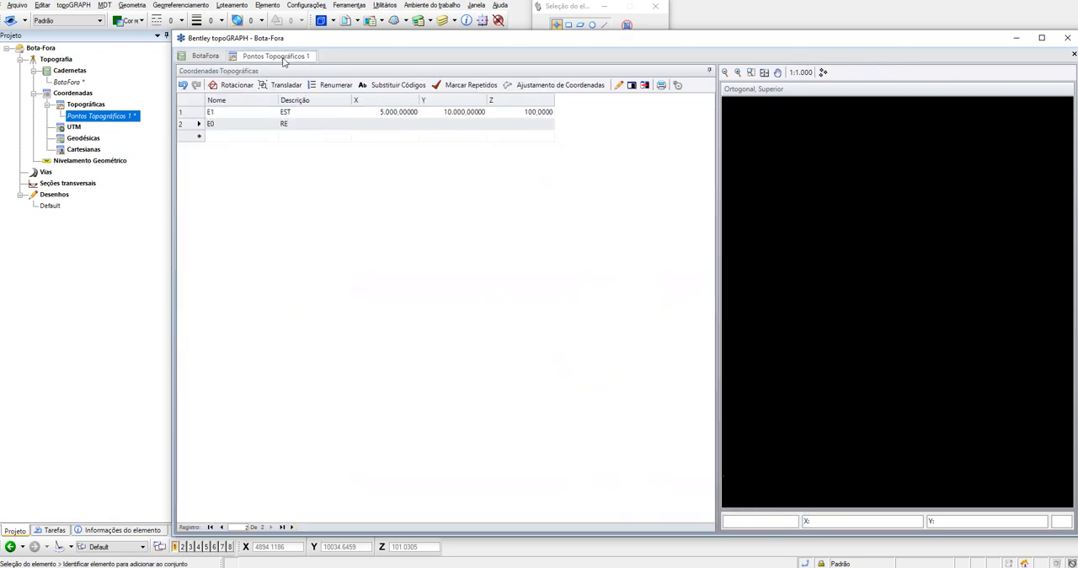
click(395, 124)
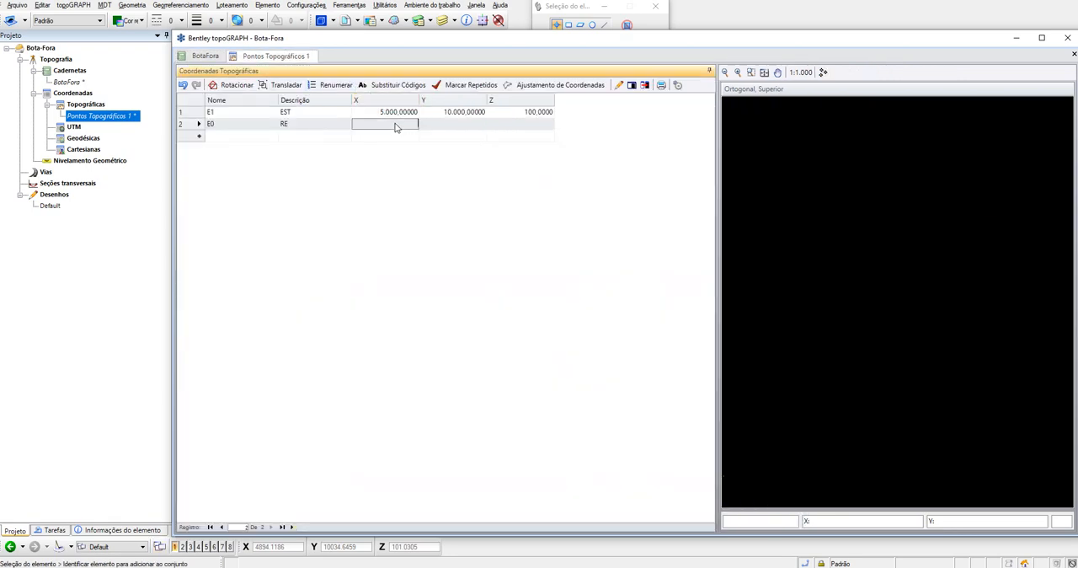
text(4865.1175)
text(,)
key(Tab)
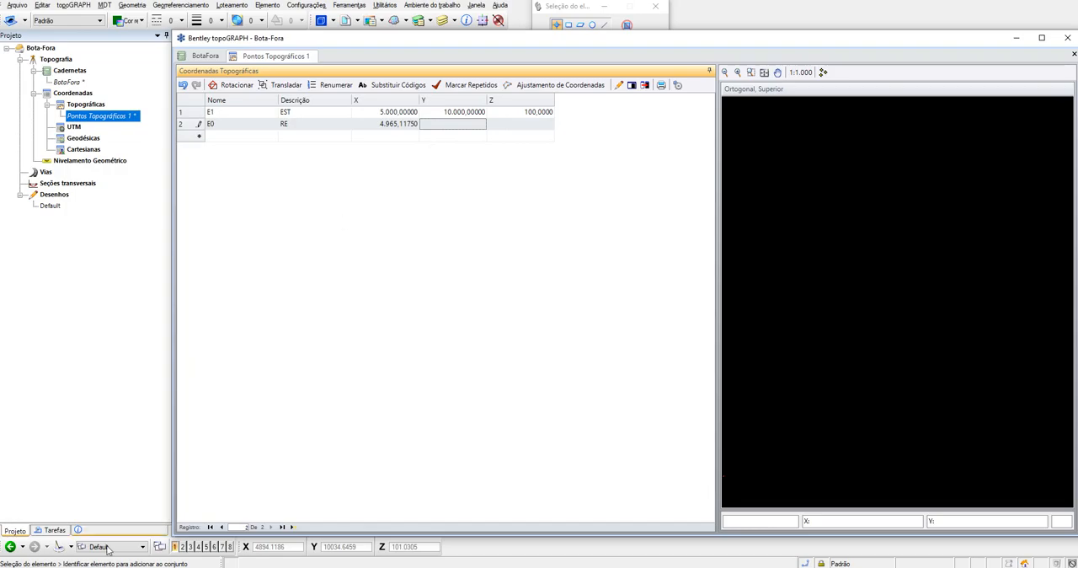
- Copy the circle centre's Y coordinate from AutoCAD and enter it as 10107,3572 for point E0 in topoGRAPH
key(alt+Tab)
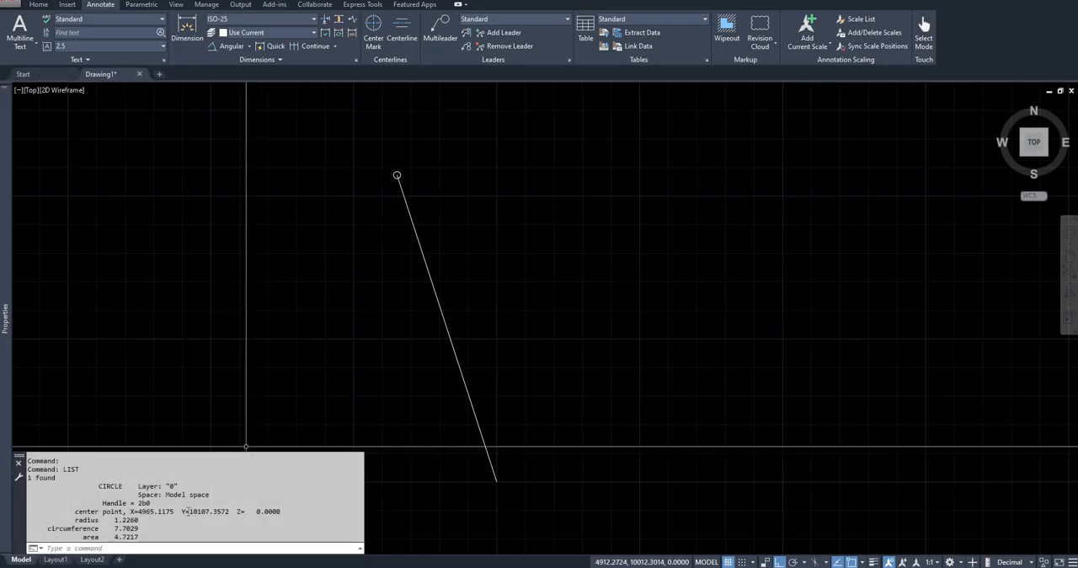
drag(189, 512, 227, 510)
key(ctrl+c)
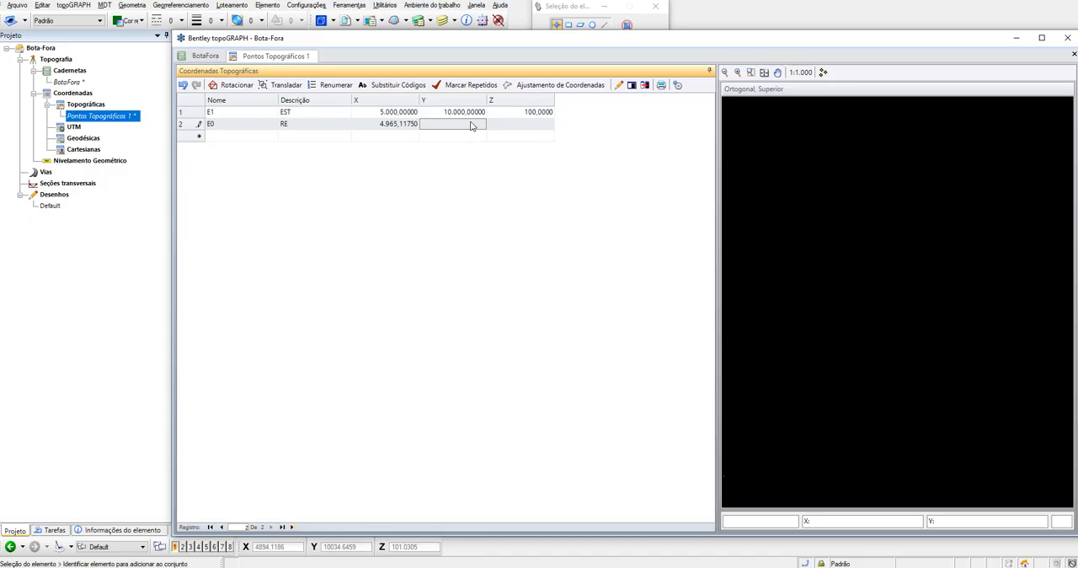
click(472, 127)
key(ctrl+v)
key(BackSpace)
text(,)
key(Tab)
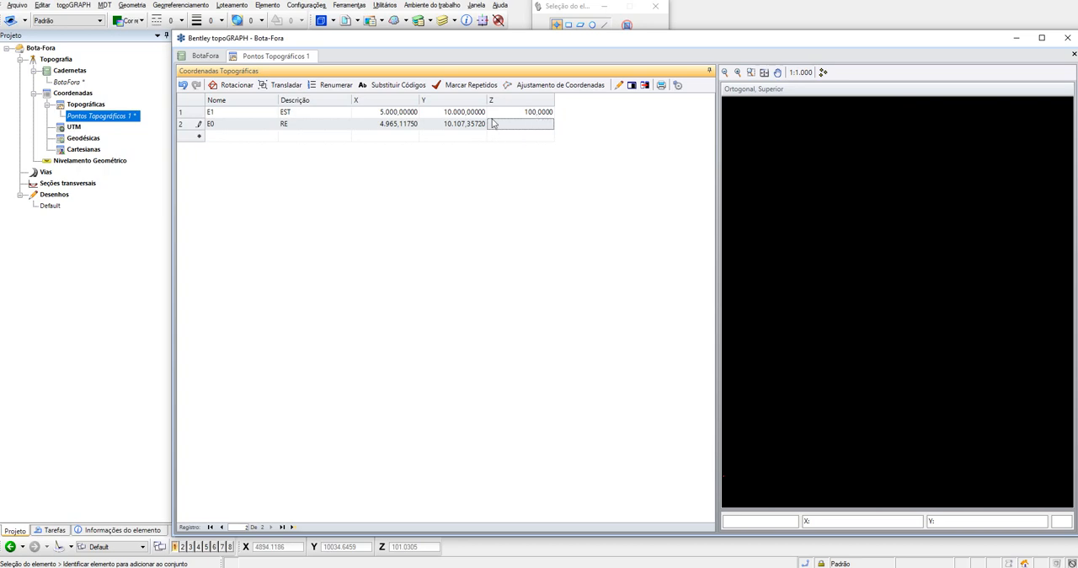
- Review the BotaFora field book readings alongside the inclined and horizontal distance diagram and the level formula in Word
click(205, 55)
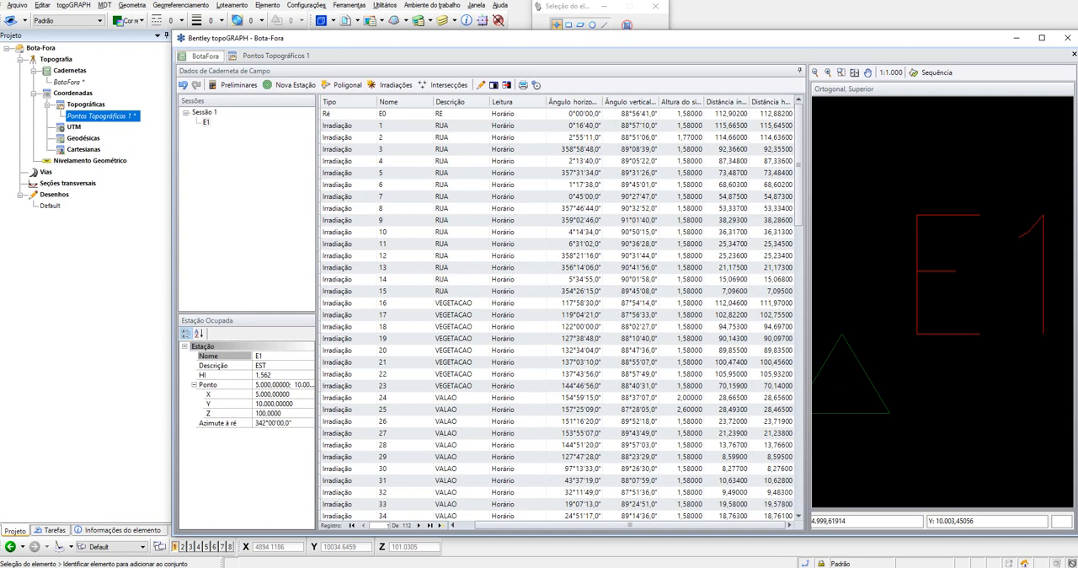
key(alt+Tab)
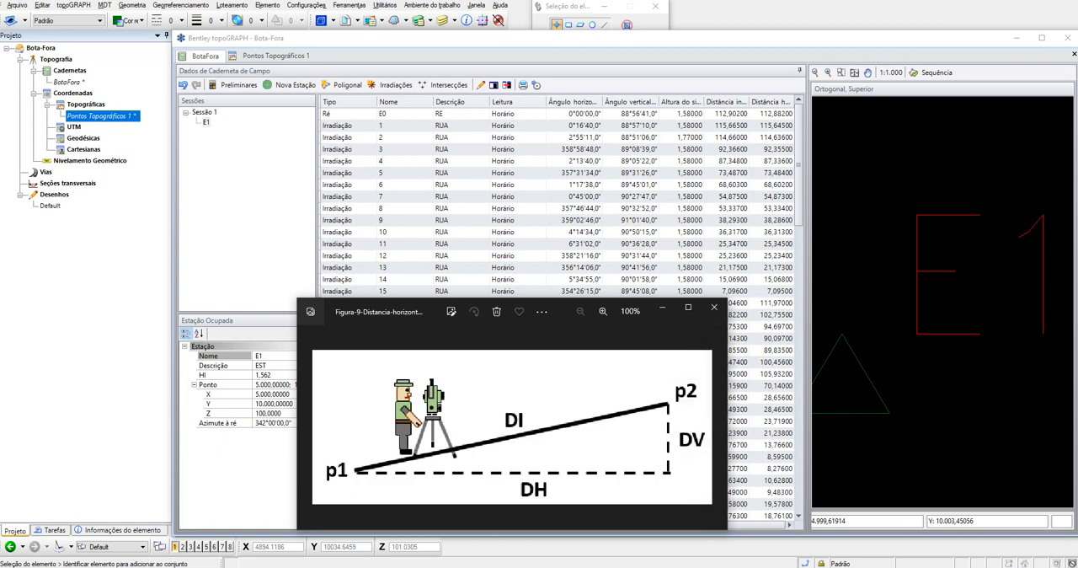
drag(373, 310, 422, 301)
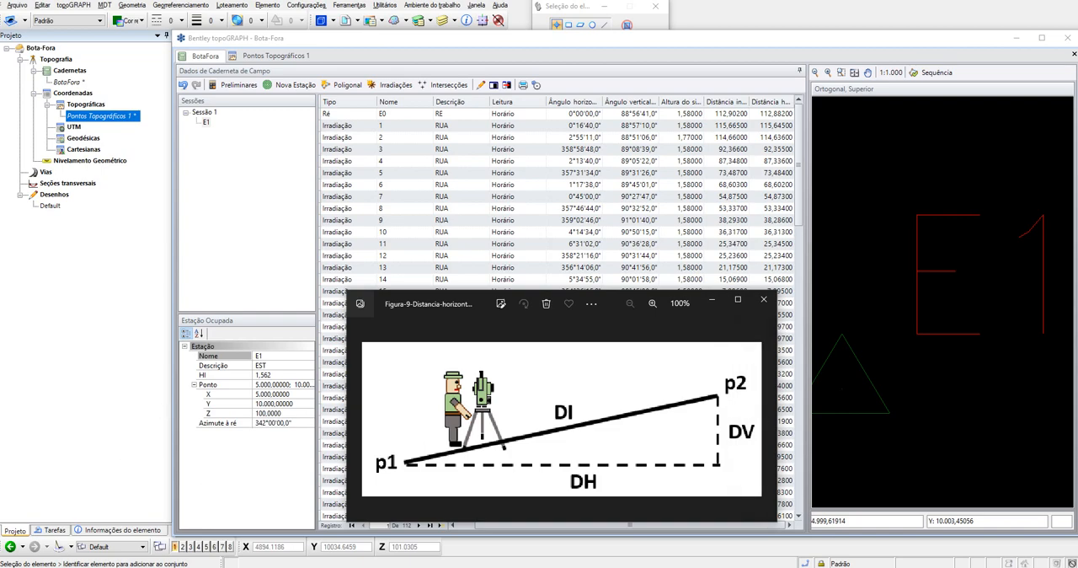
click(207, 567)
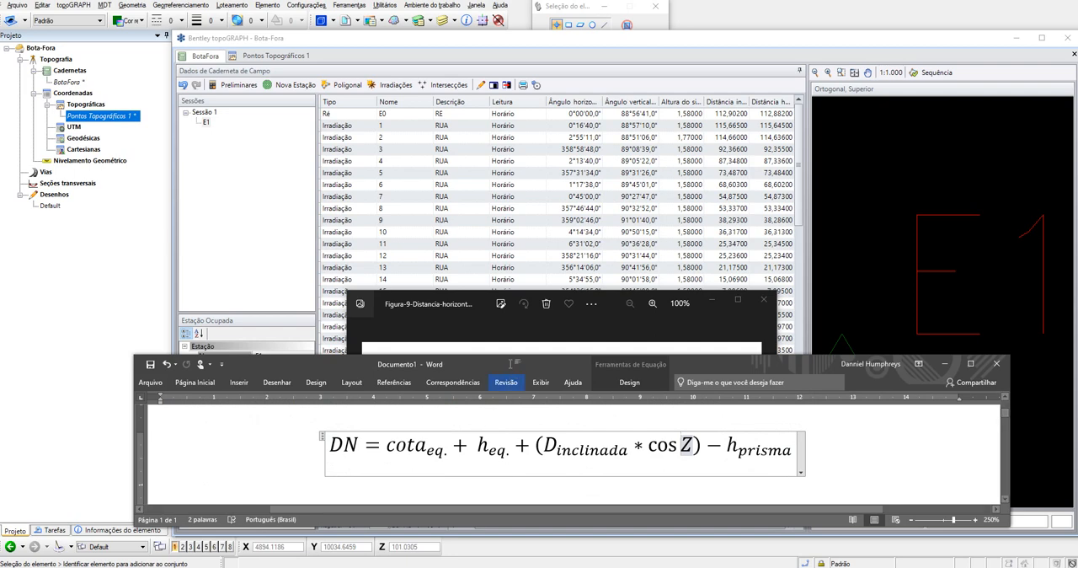
drag(510, 351, 510, 346)
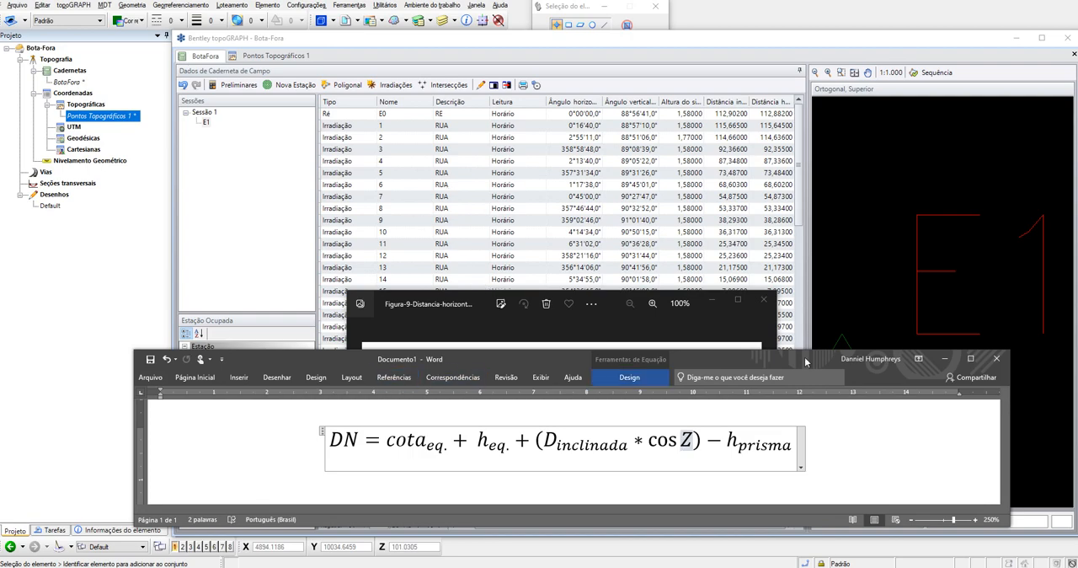
click(946, 358)
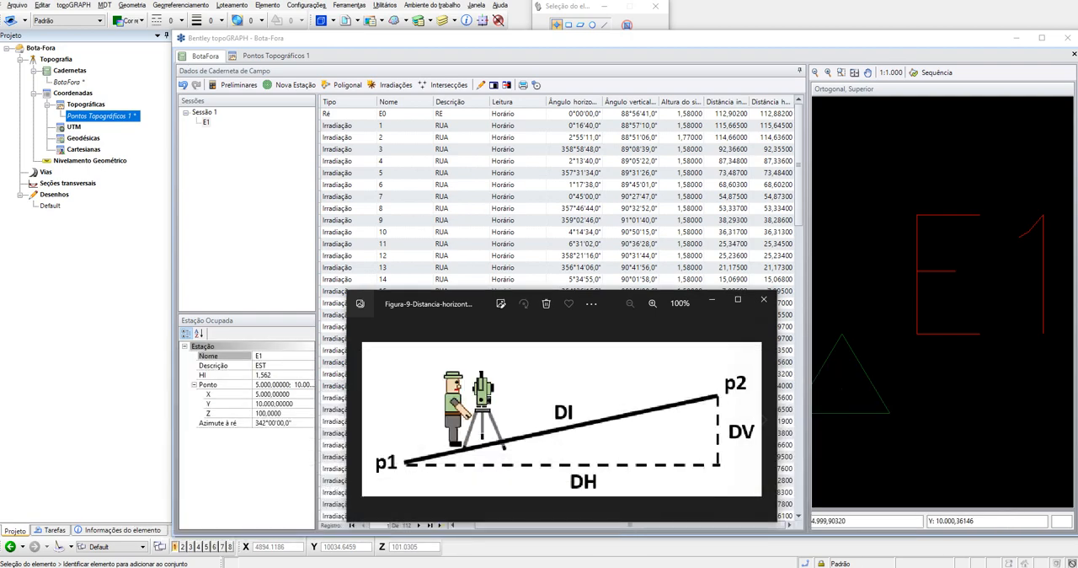
- Switch to the HP 50g calculator, turn it on and put the station elevation 100 on the stack, following the level formula in Word
click(139, 566)
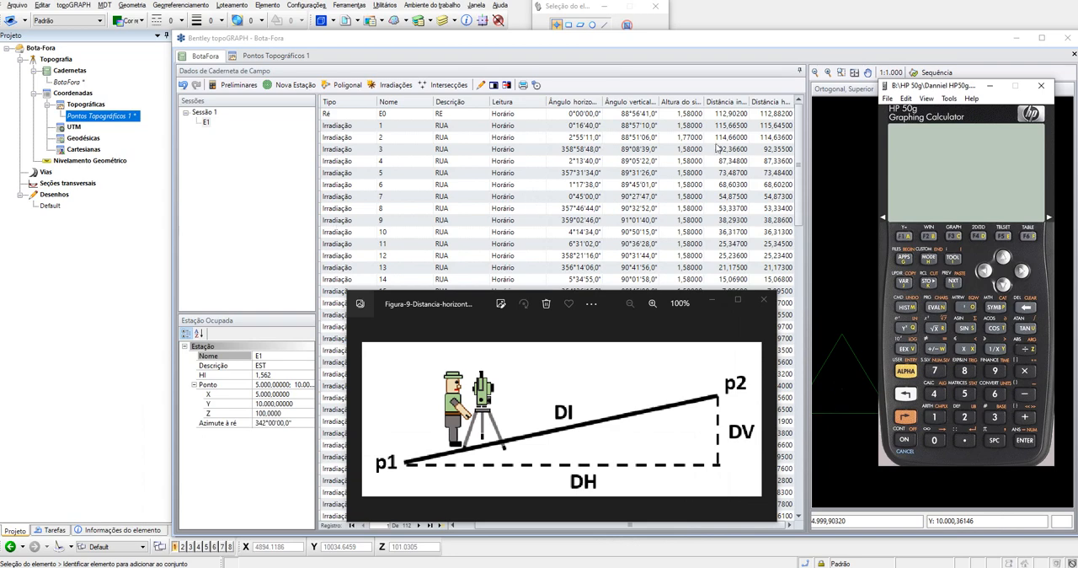
click(904, 439)
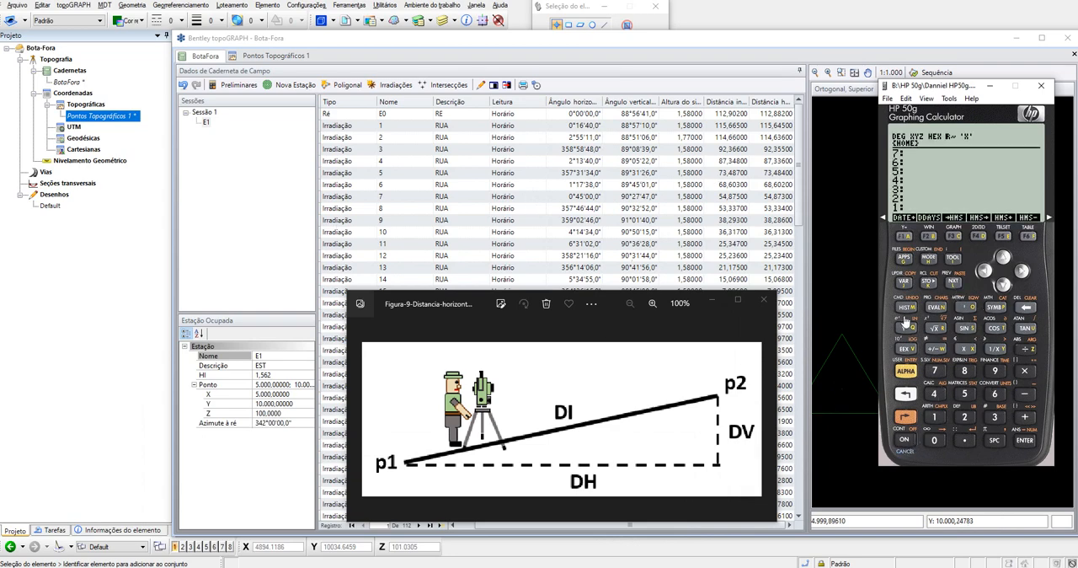
click(223, 566)
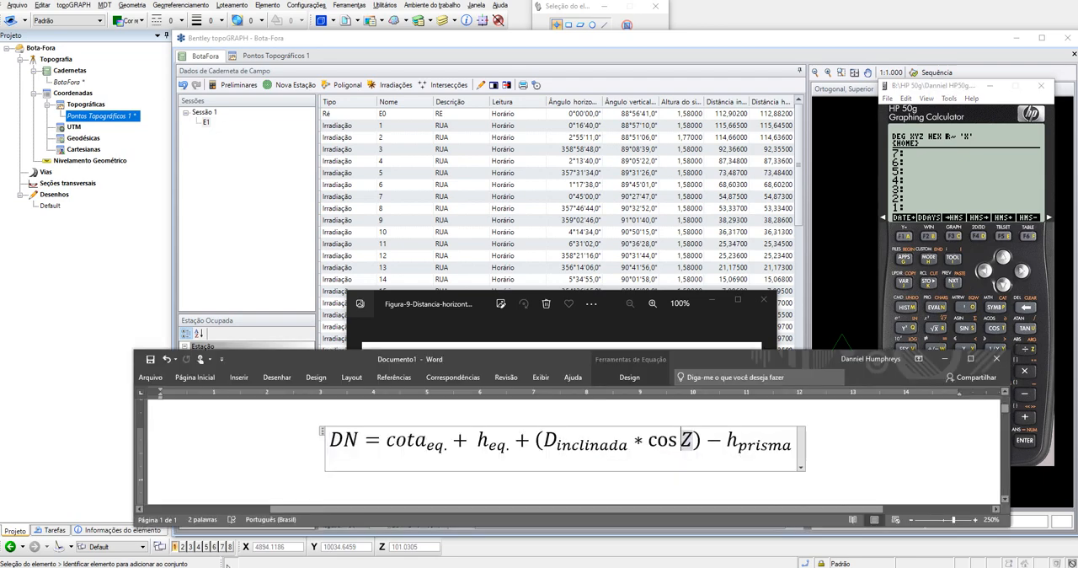
drag(429, 361, 351, 350)
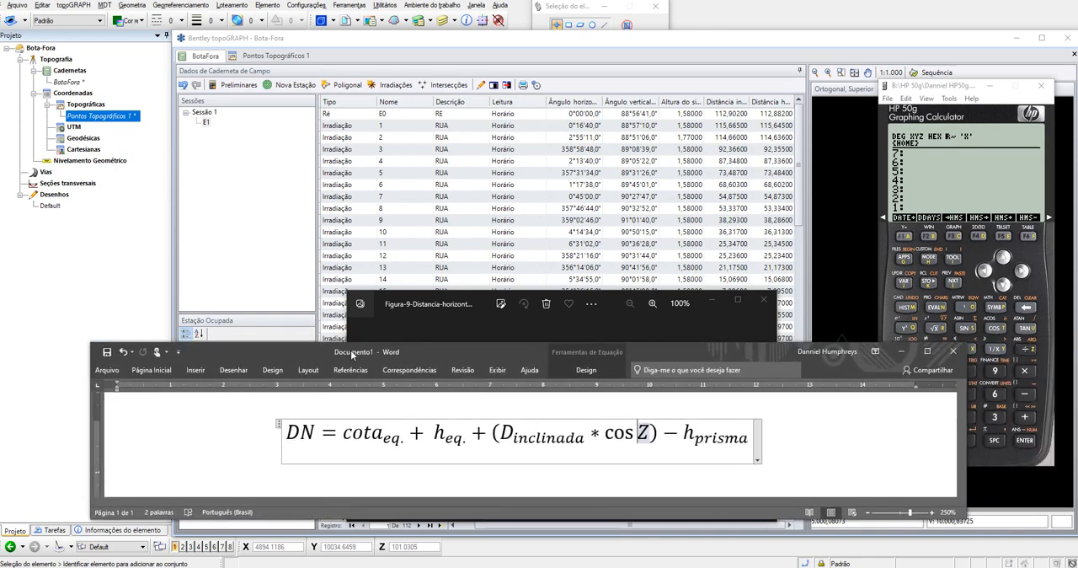
click(940, 90)
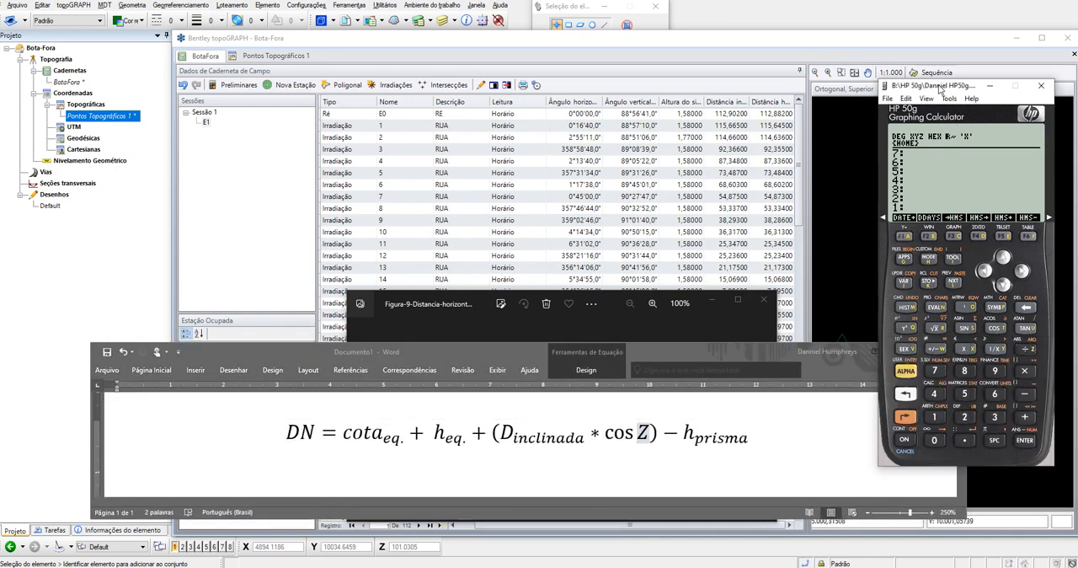
text(100)
key(Return)
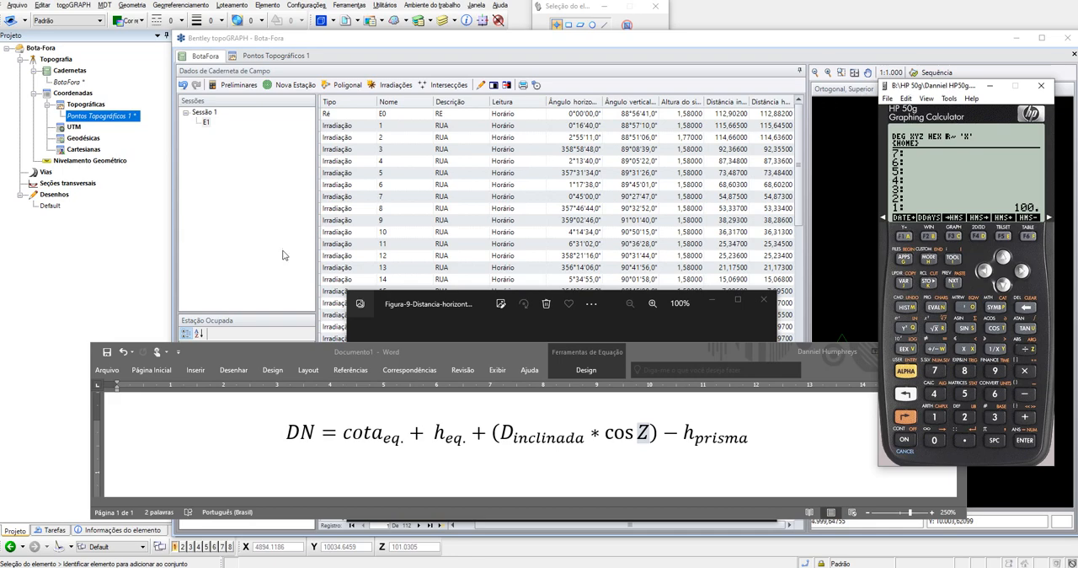
- Put the formula's aside and add the instrument height 1.562 to the calculator stack
drag(376, 353, 347, 330)
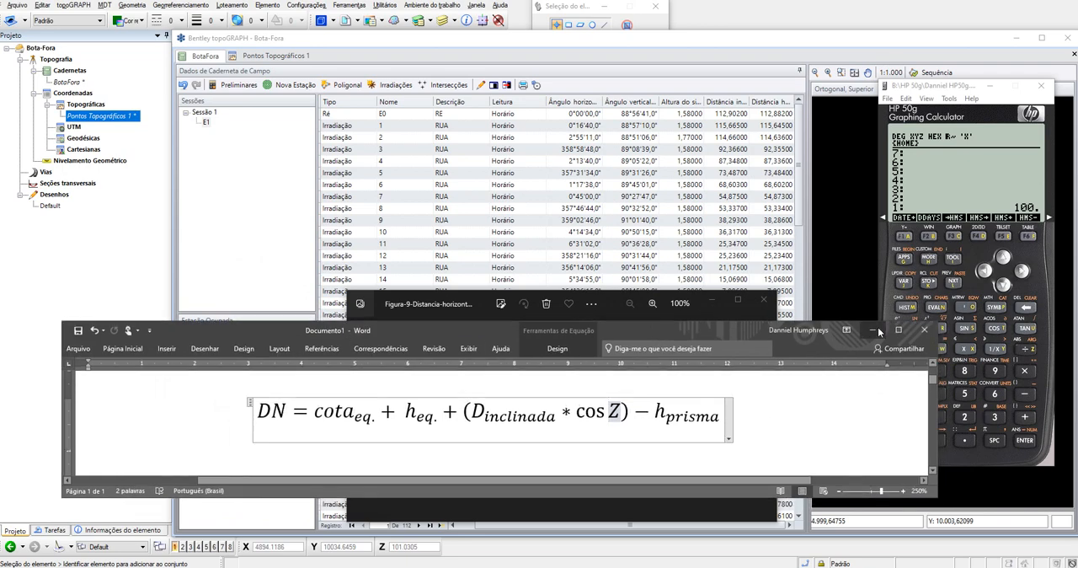
click(872, 329)
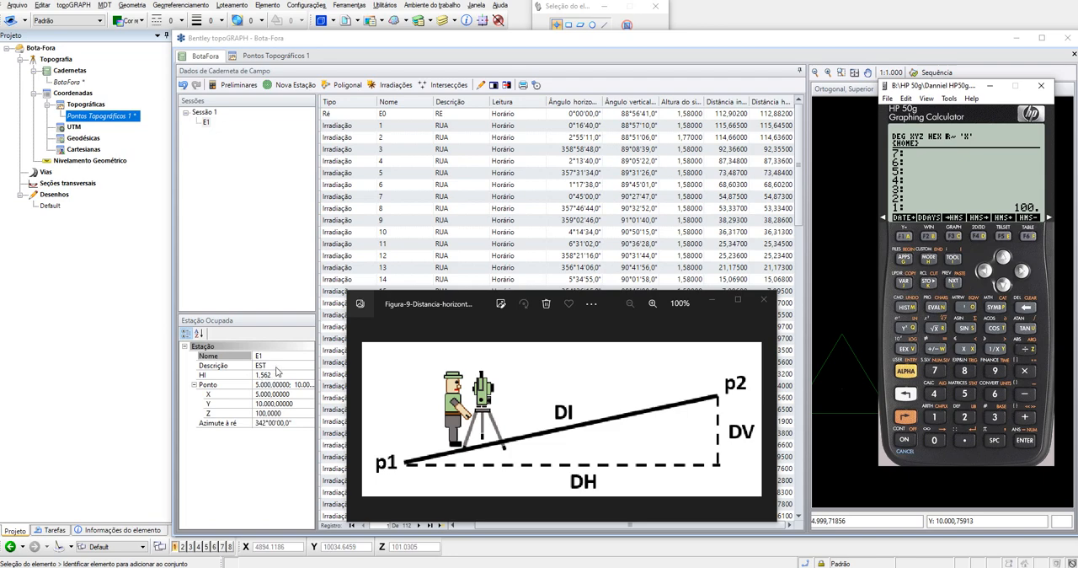
click(957, 429)
click(965, 439)
click(964, 394)
click(995, 394)
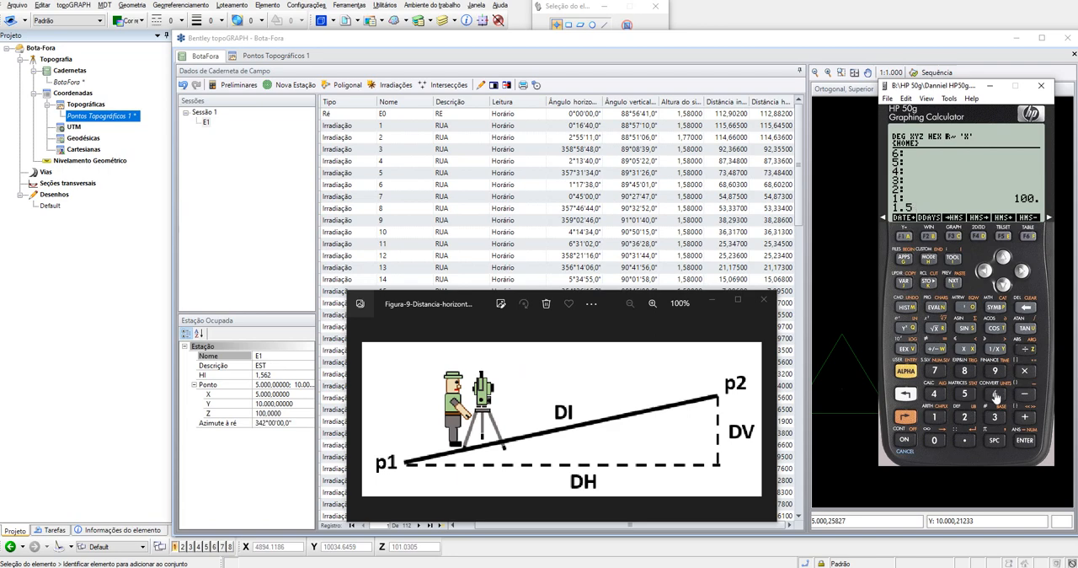
click(973, 416)
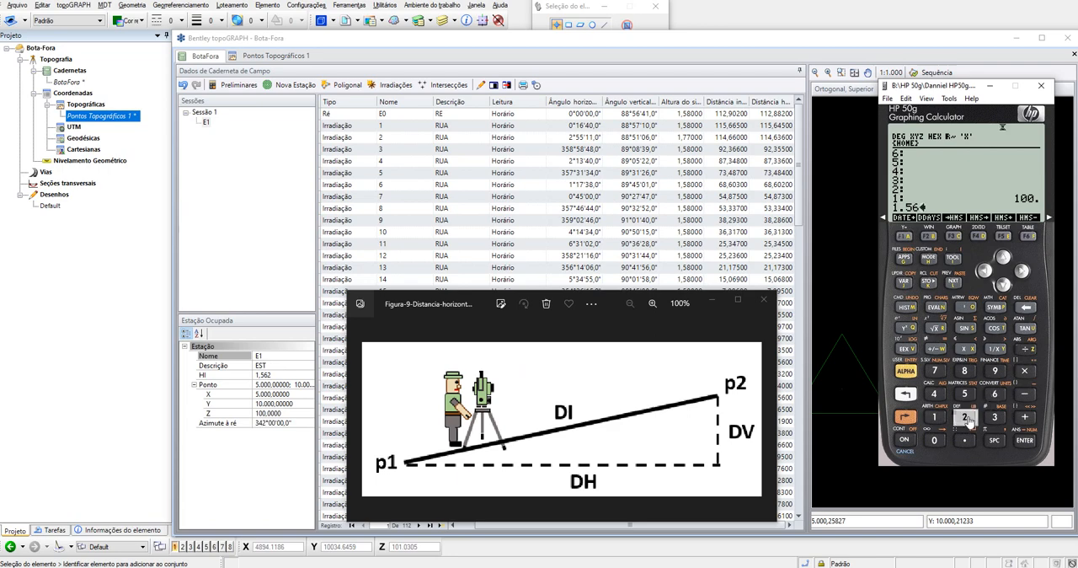
click(1024, 443)
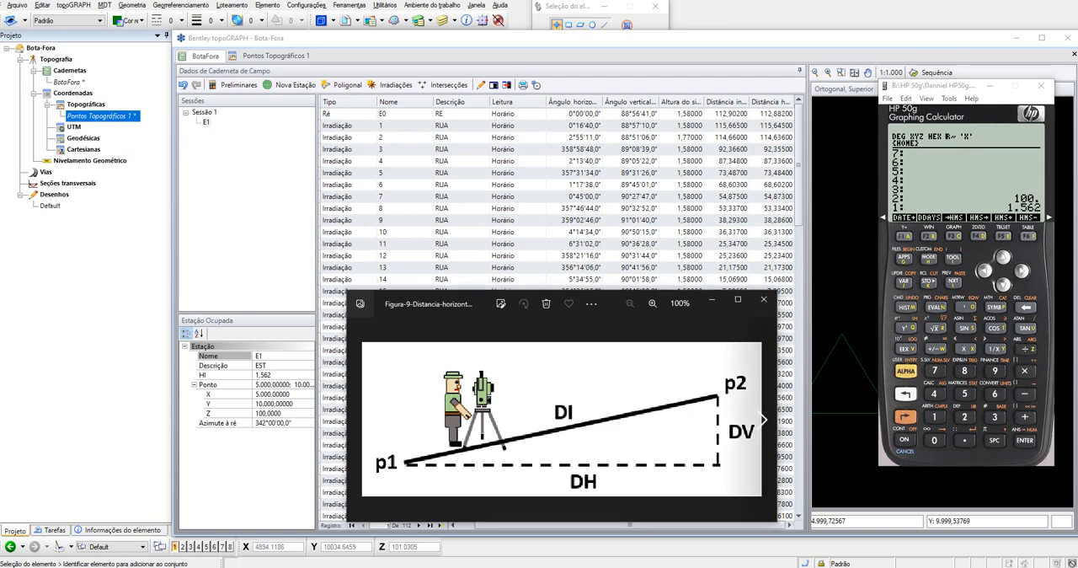
- Consult the trigonometric levelling diagram and the formula in Word, and add E0's inclined distance 112.902 to the calculator stack
key(Right)
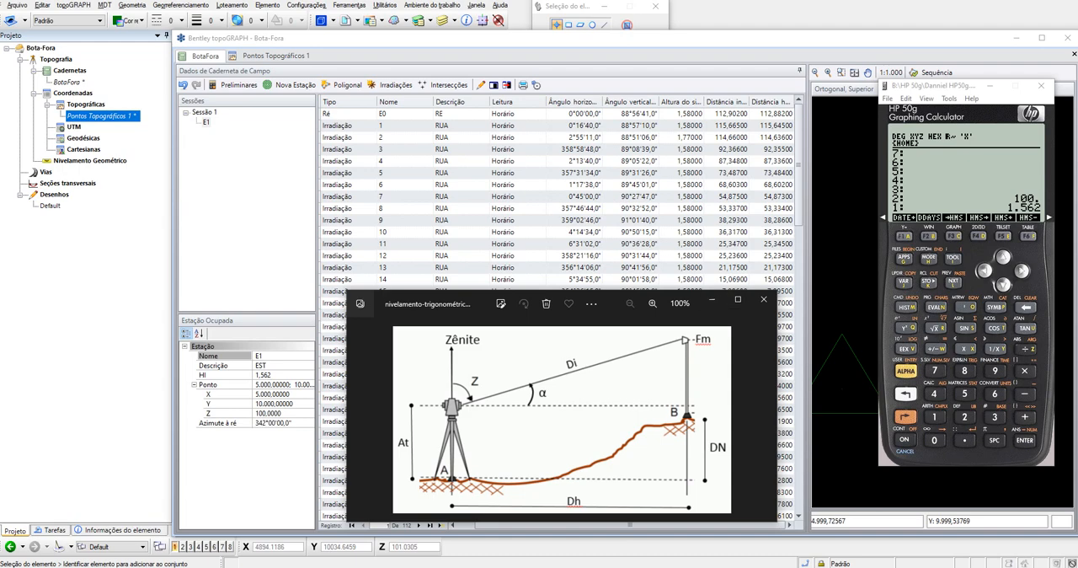
click(712, 299)
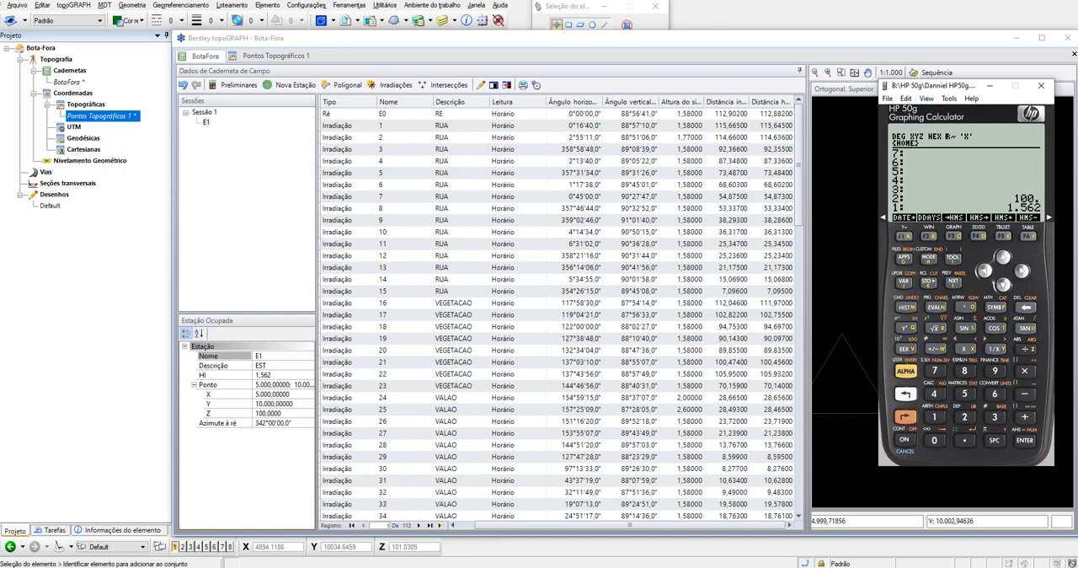
click(505, 567)
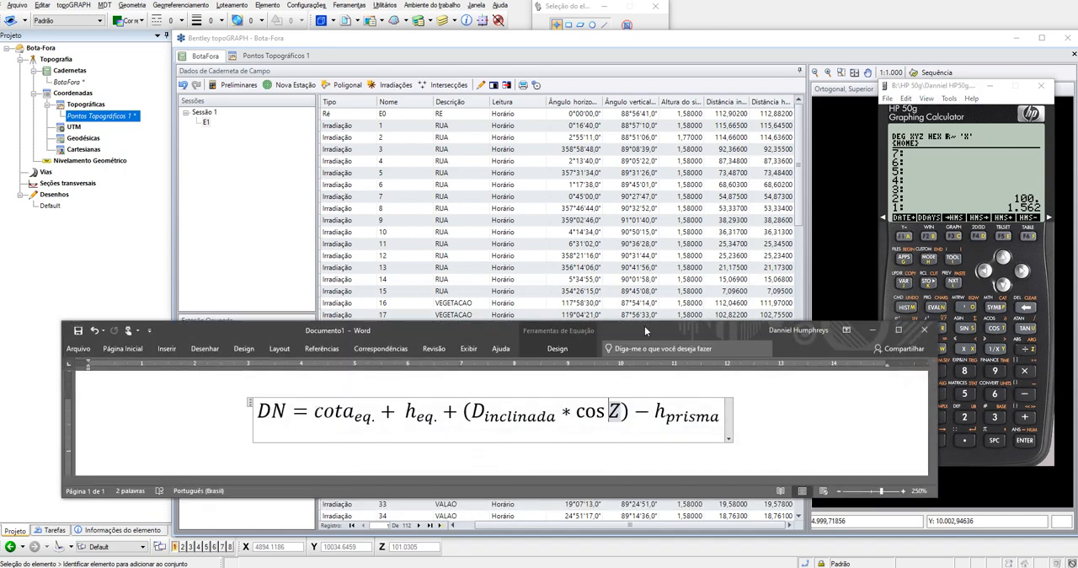
drag(663, 335, 599, 308)
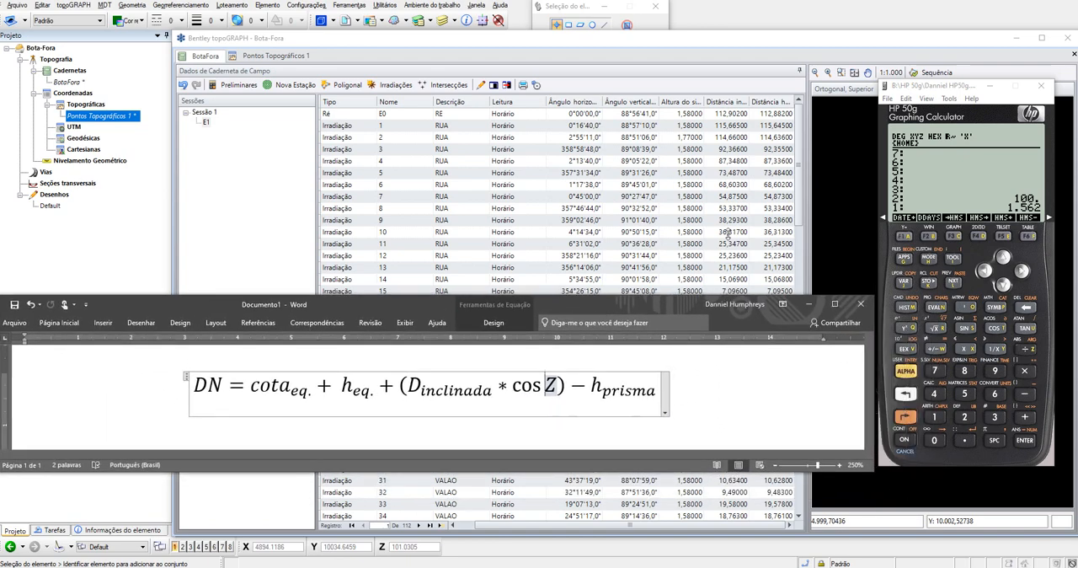
click(945, 90)
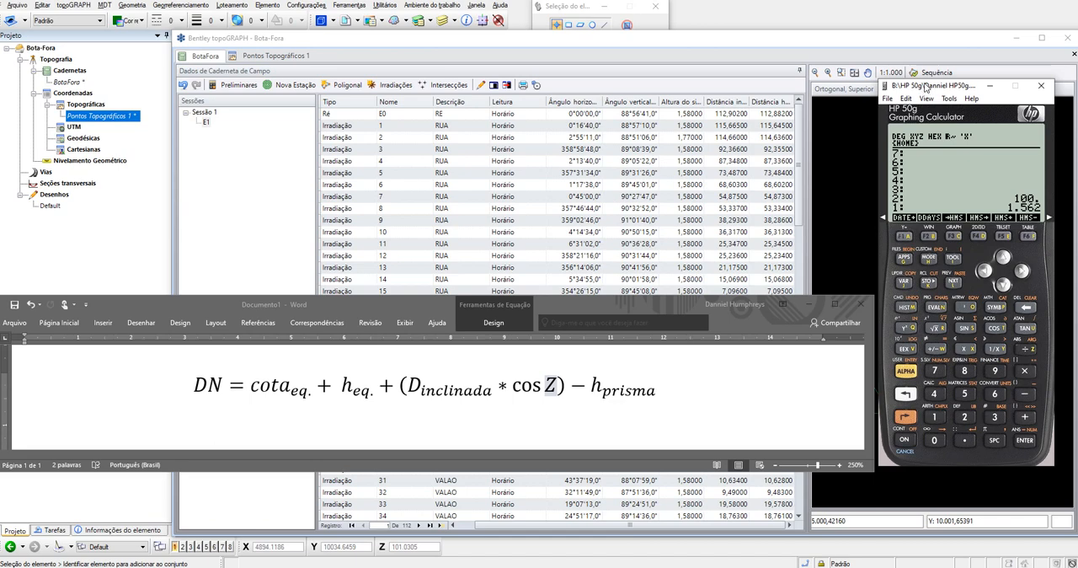
text(112.)
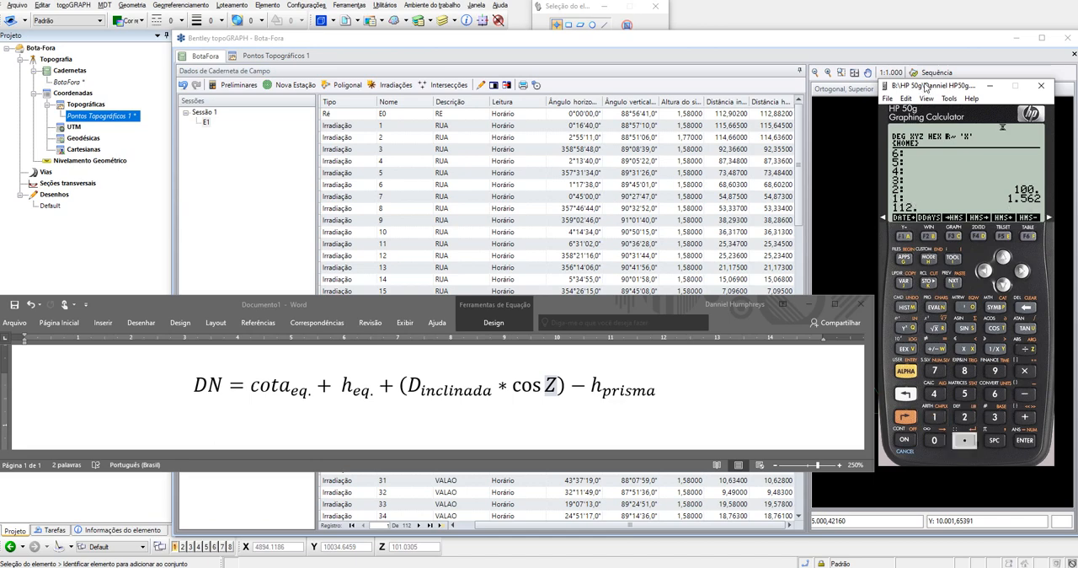
text(902)
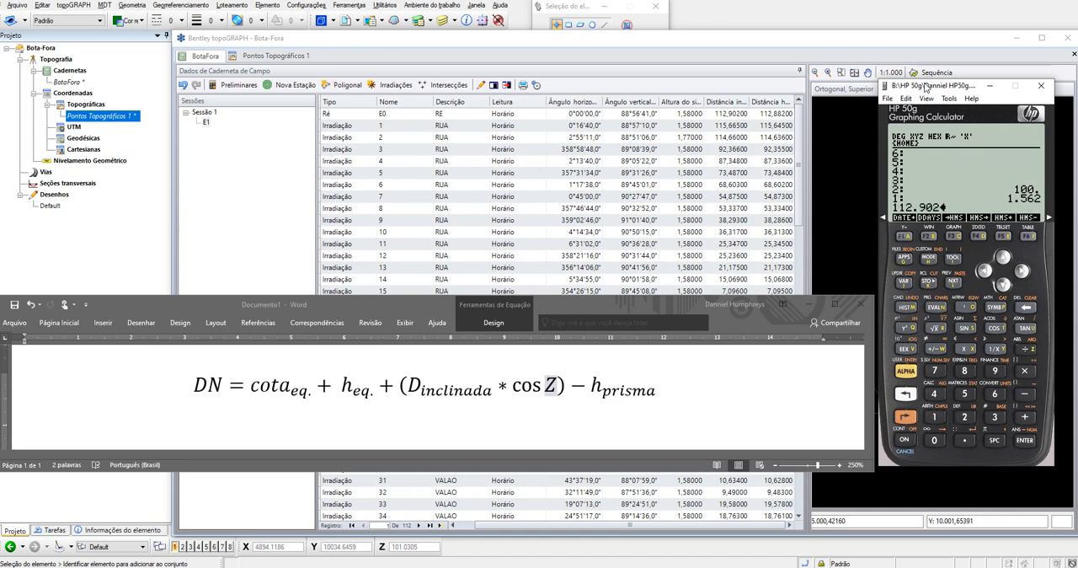
key(Return)
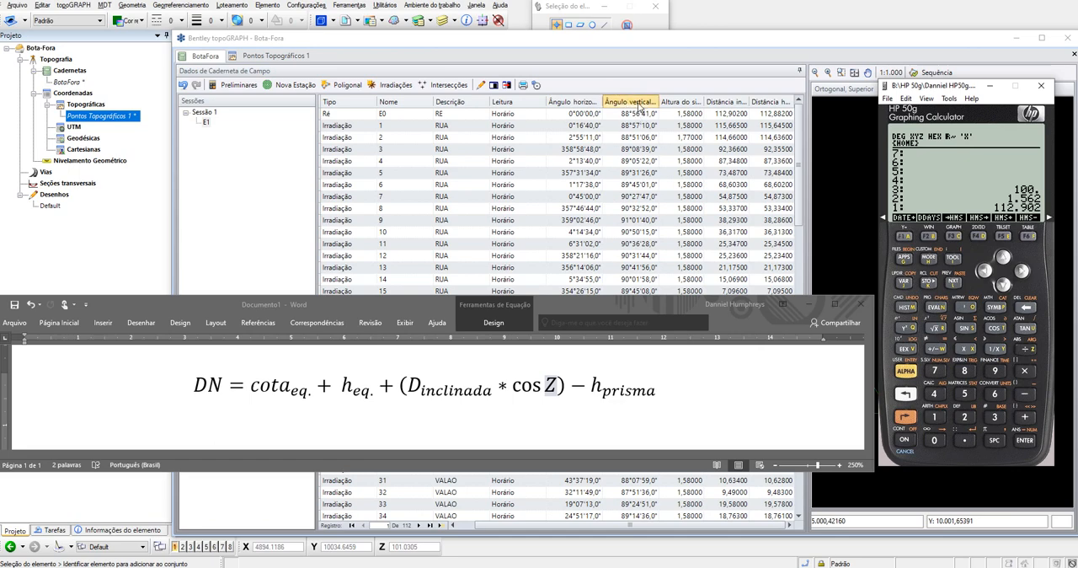
- Check the zenith angle in the levelling diagram and field book, and enter E0's vertical angle as 88.5641 in the calculator
click(532, 566)
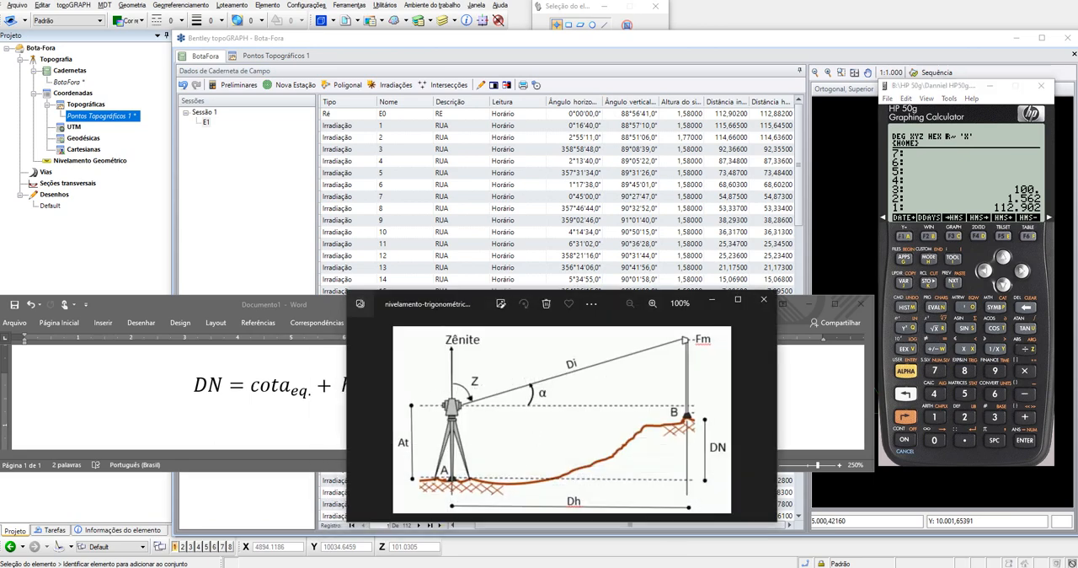
click(636, 40)
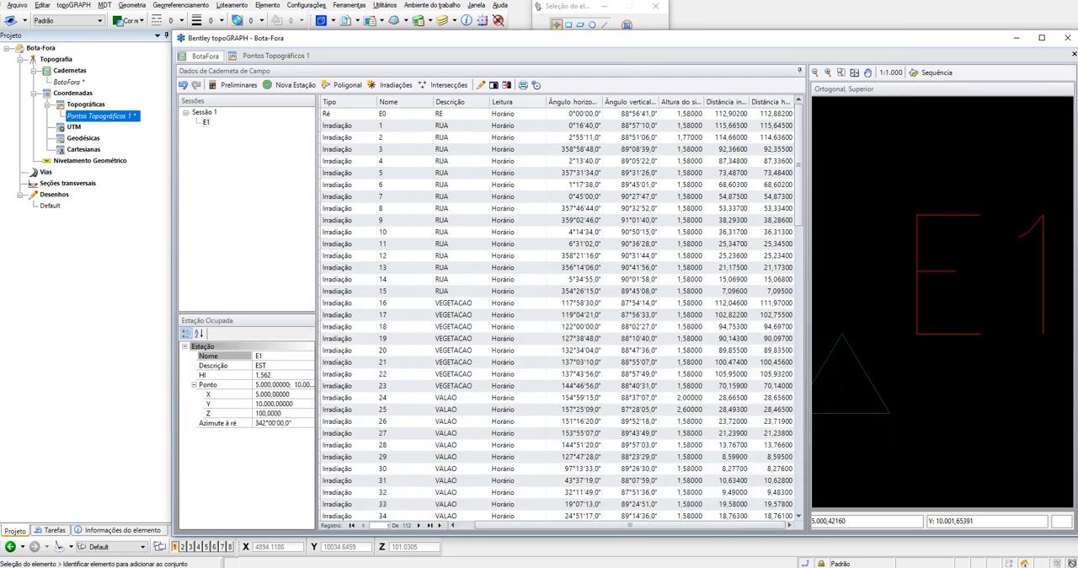
click(514, 566)
click(556, 566)
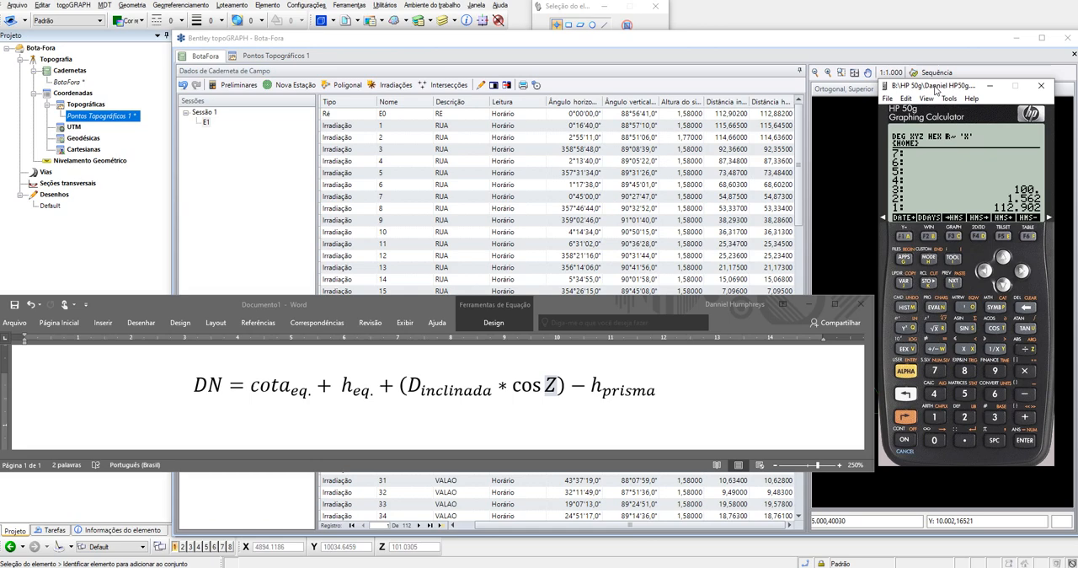
text(88.)
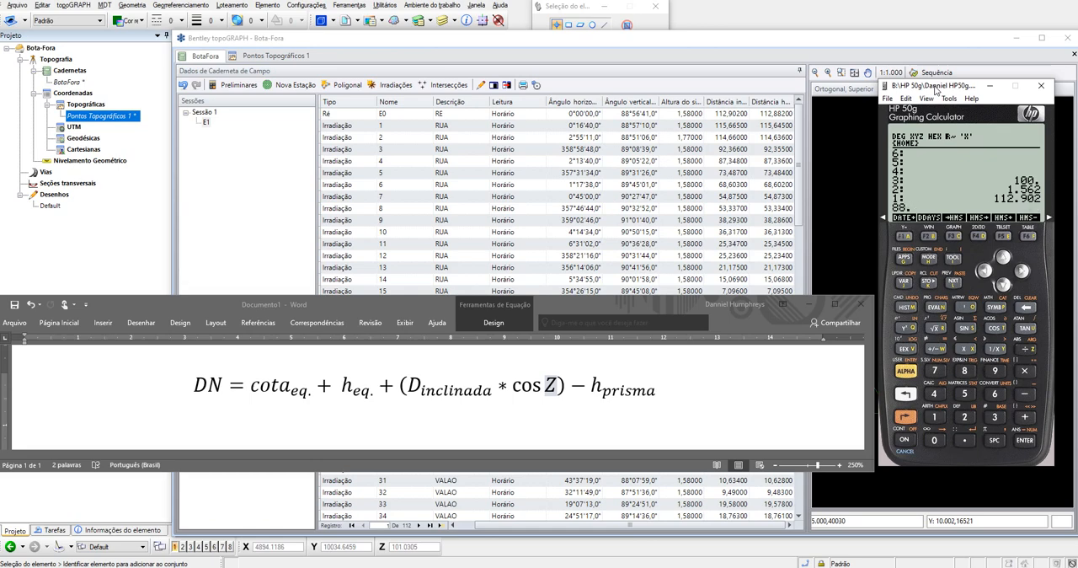
text(5641)
key(Return)
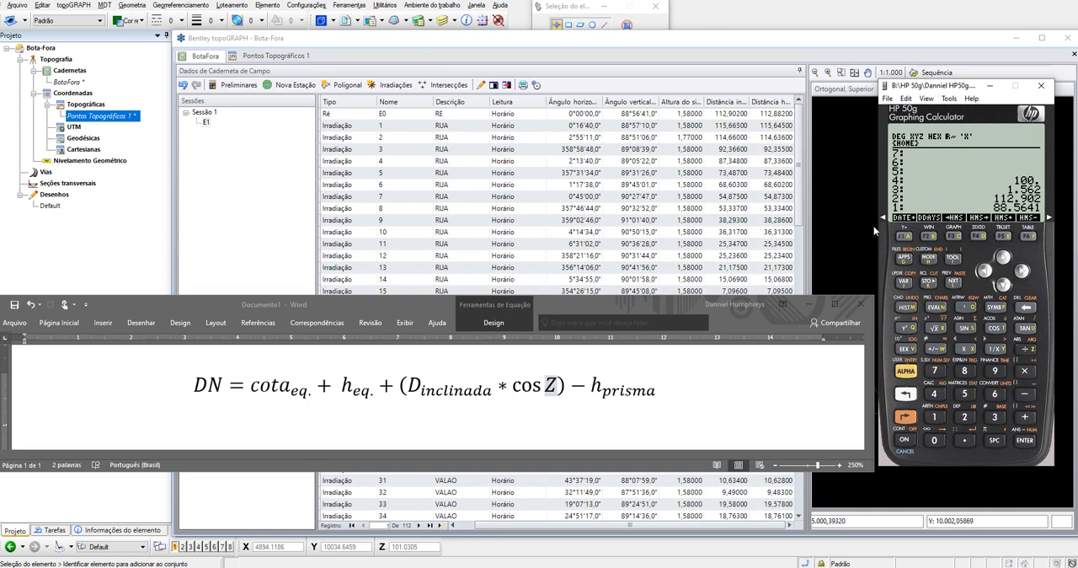
- Convert the vertical angle from degrees-minutes-seconds to decimal degrees and multiply its cosine by the inclined distance
click(977, 237)
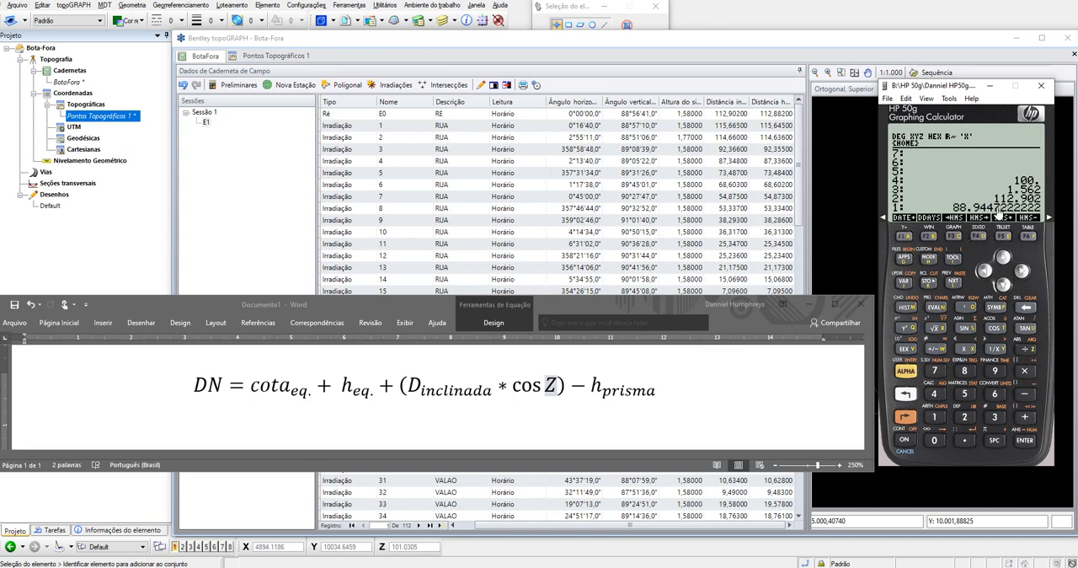
click(996, 329)
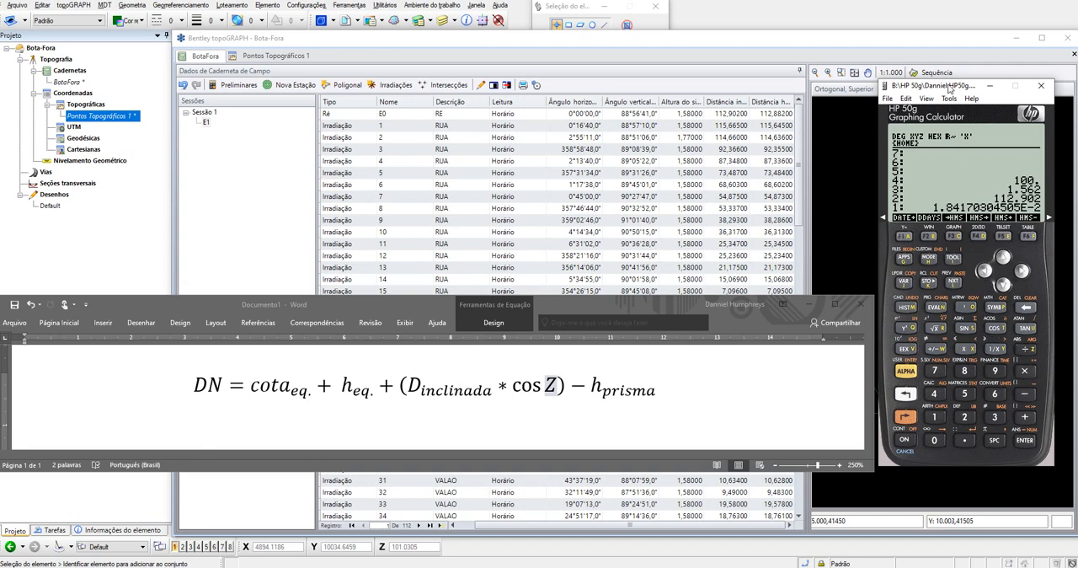
key(asterisk)
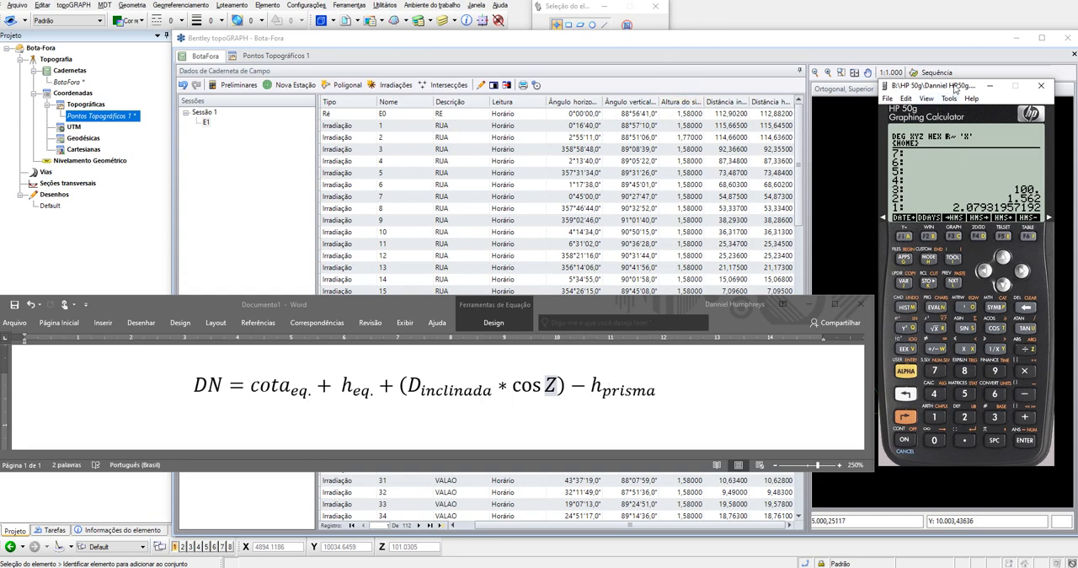
- Enter the prism height as -1.58 and sum all the stack values to calculate E0's elevation
text(1.58)
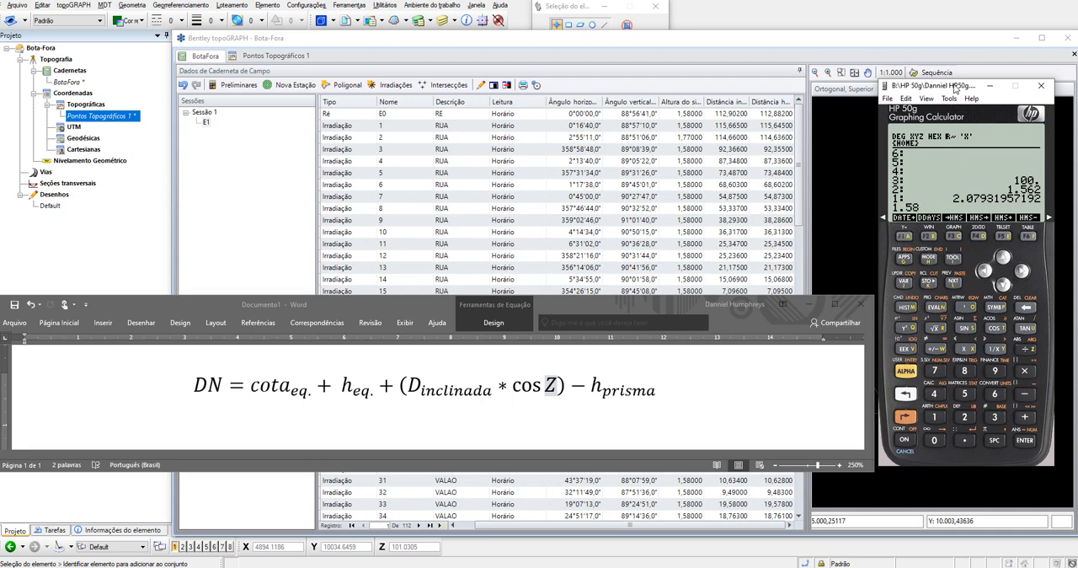
key(Return)
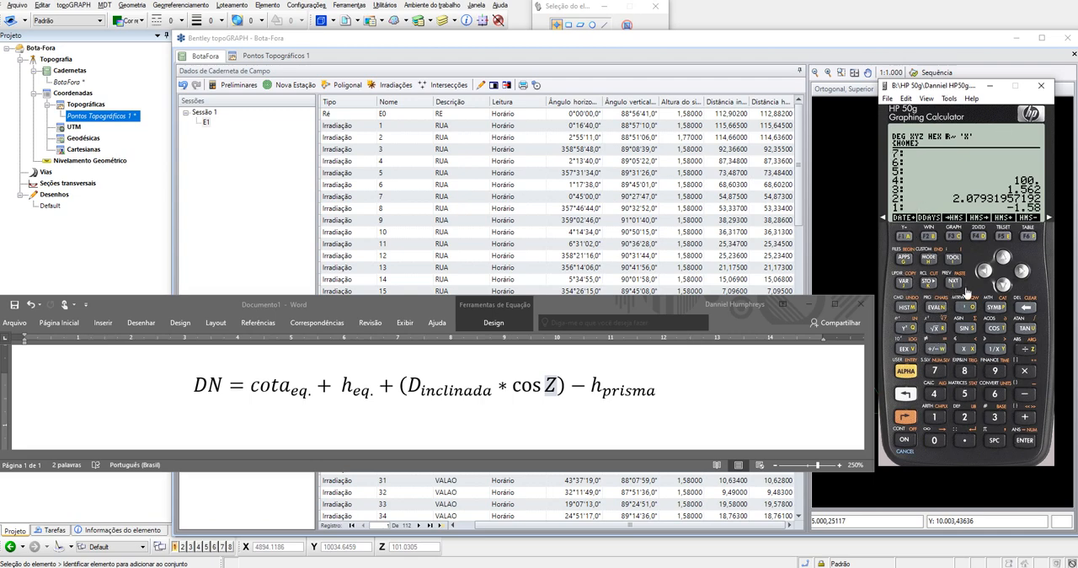
click(1028, 417)
click(1028, 418)
click(1027, 418)
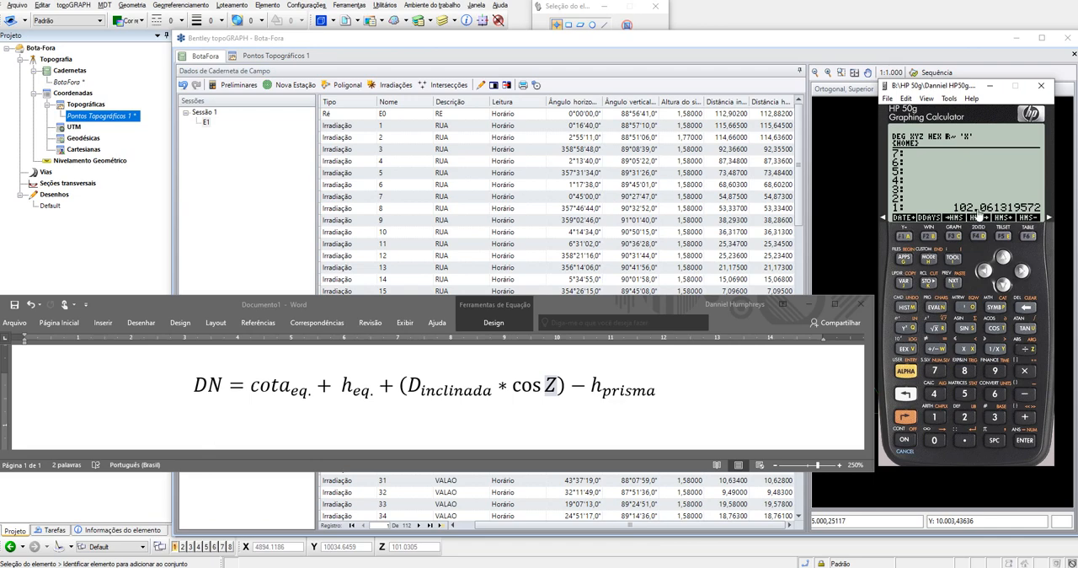
- Switch to topoGRAPH and set point E0's Z coordinate to 102,061 in Pontos Topográficos 1
click(270, 58)
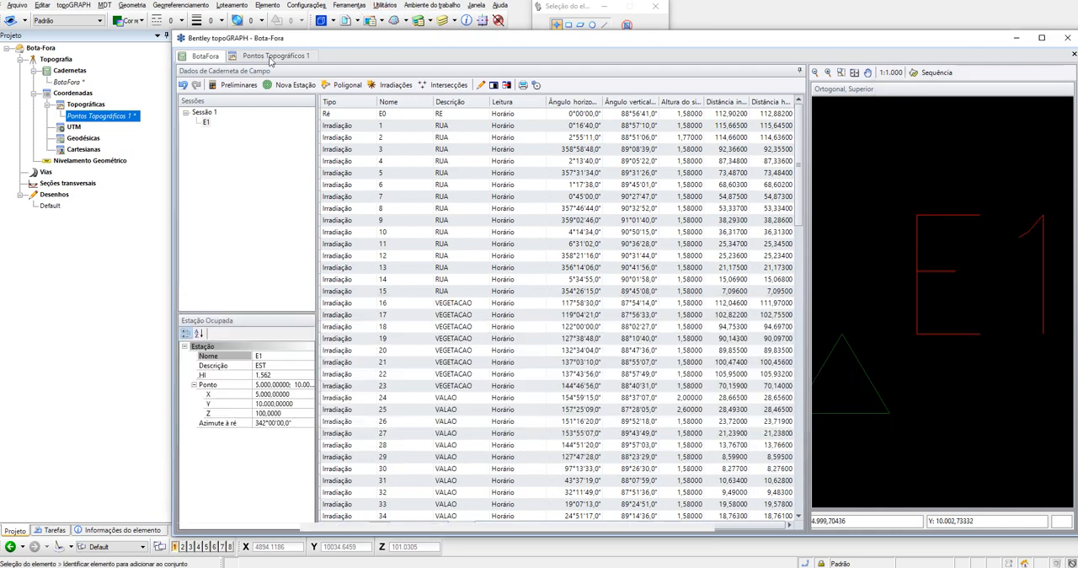
click(271, 57)
click(527, 124)
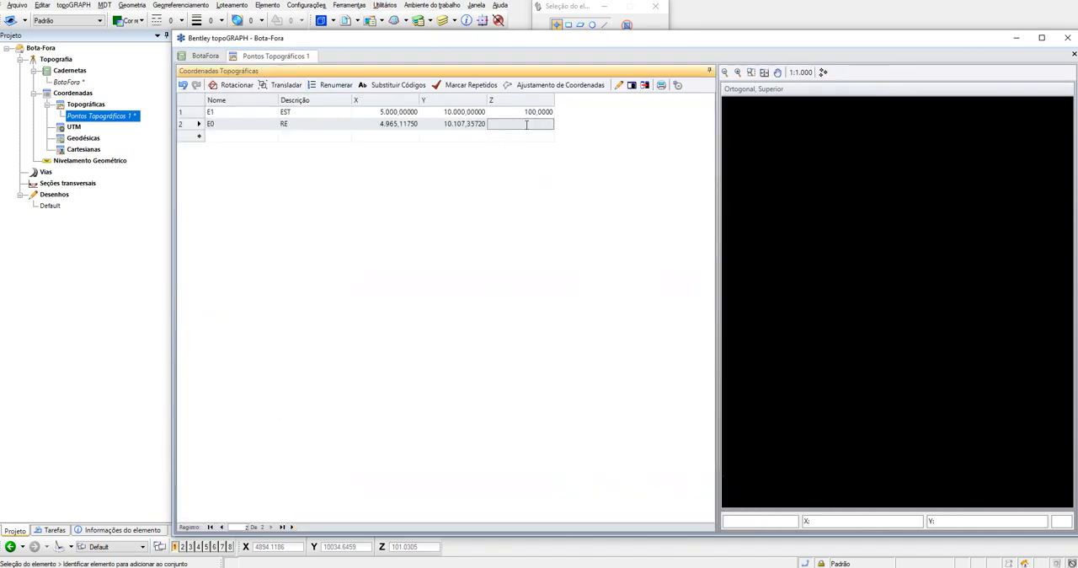
text(102,061)
key(Tab)
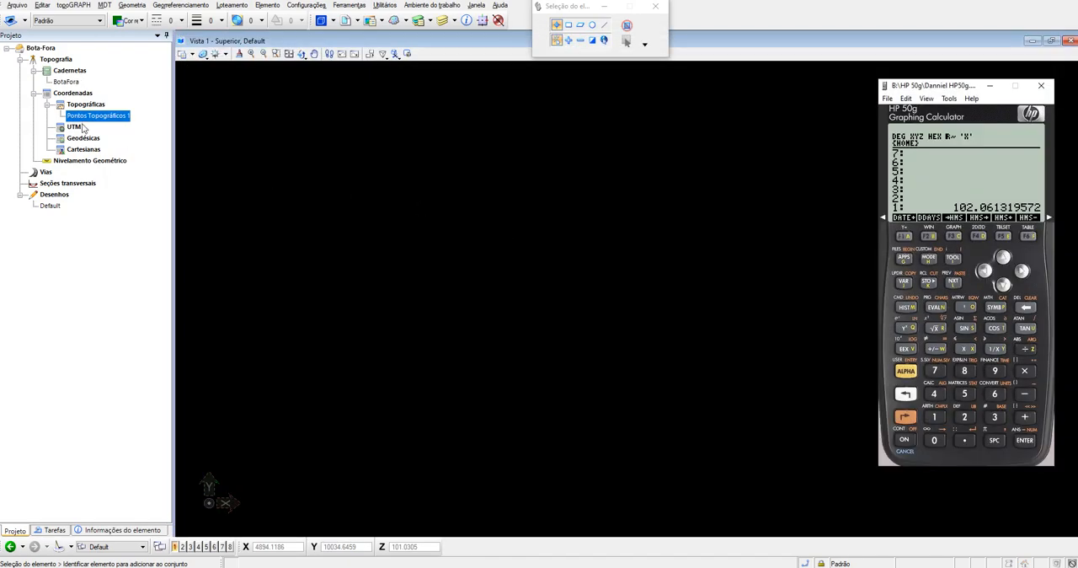
- Calculate the irradiations from station E1 in the BotaFora field book as Irradiações1, using Pontos Topográficos 1 as reference stations, and close the field book
double_click(65, 82)
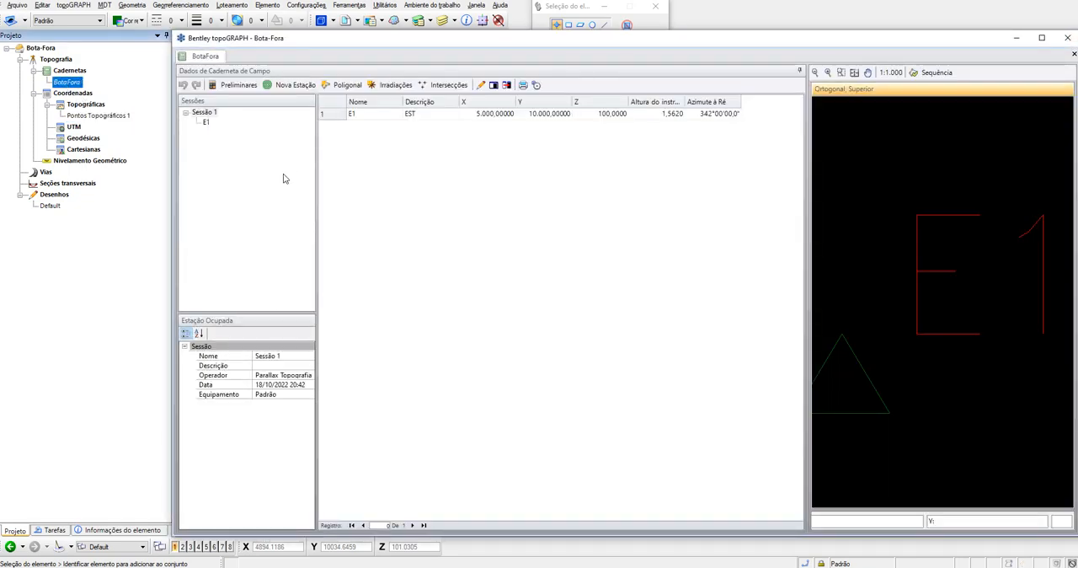
click(206, 122)
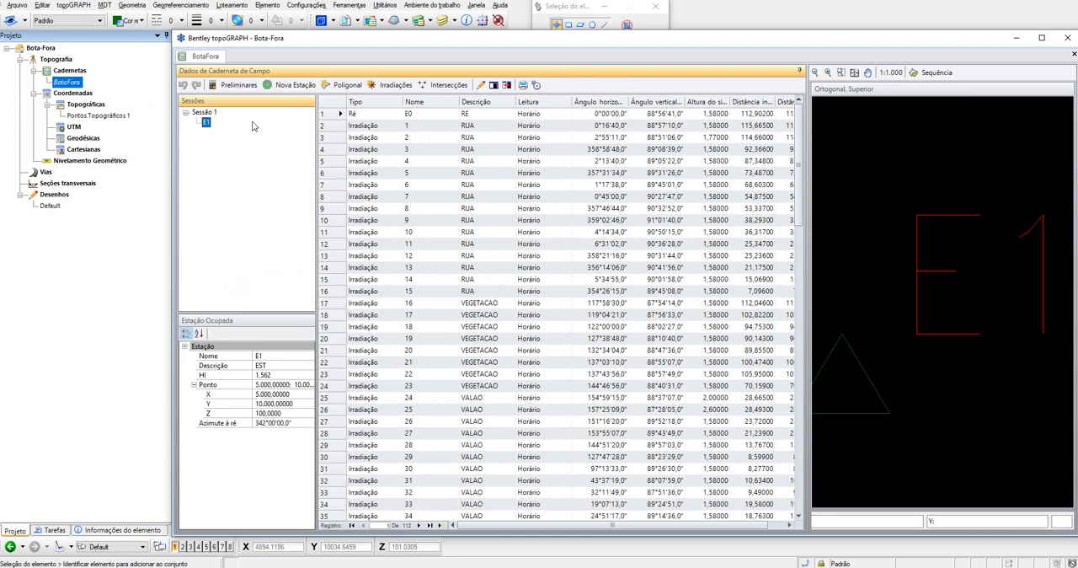
click(396, 85)
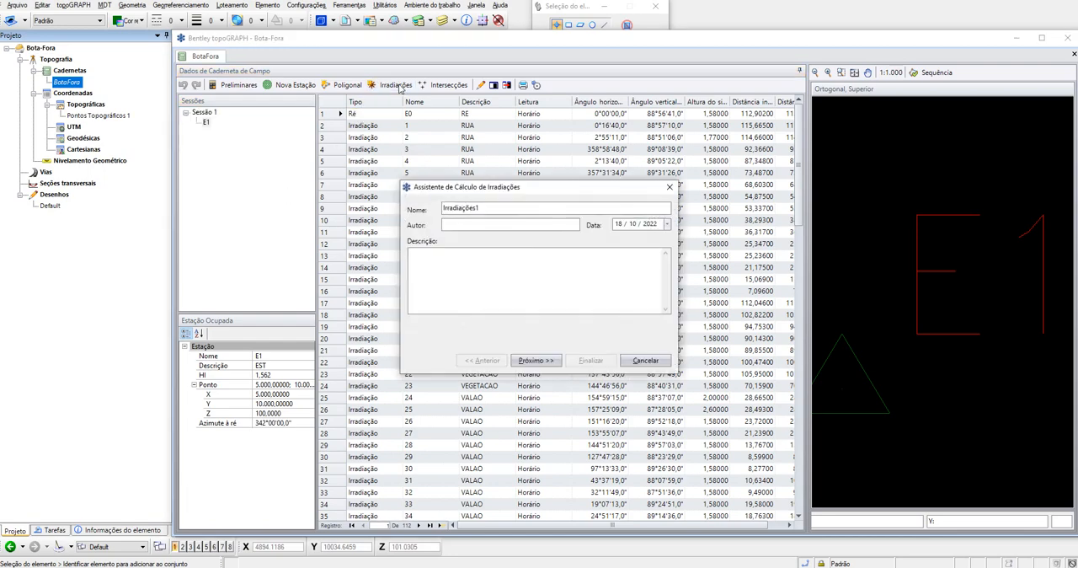
click(555, 363)
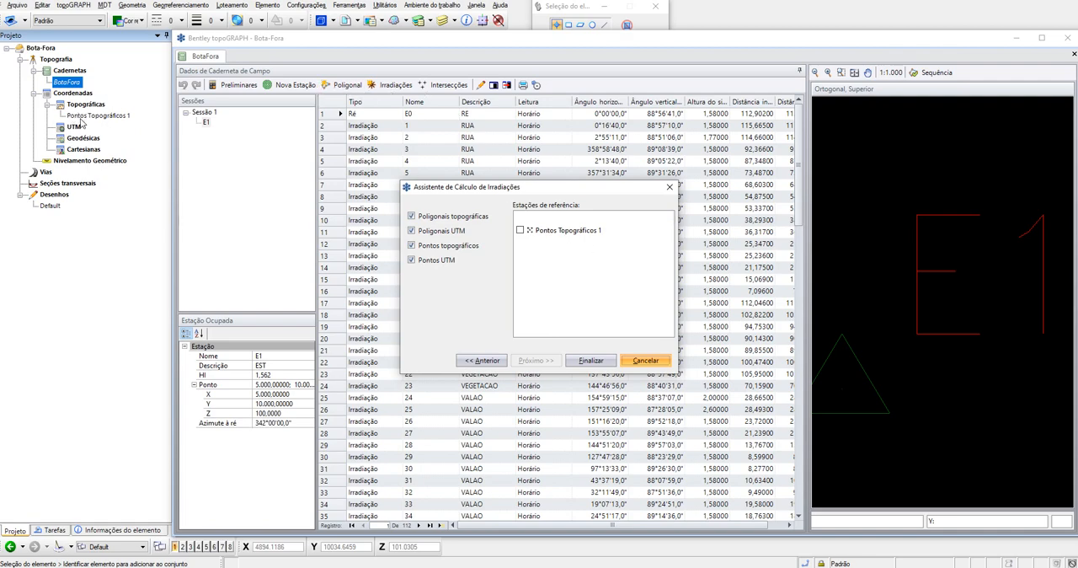
click(521, 231)
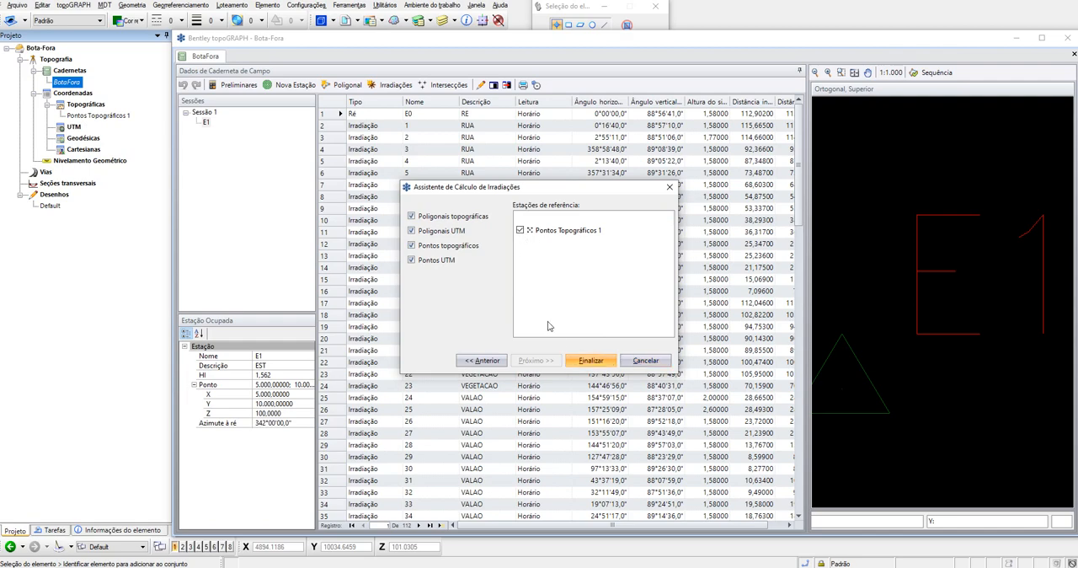
click(595, 362)
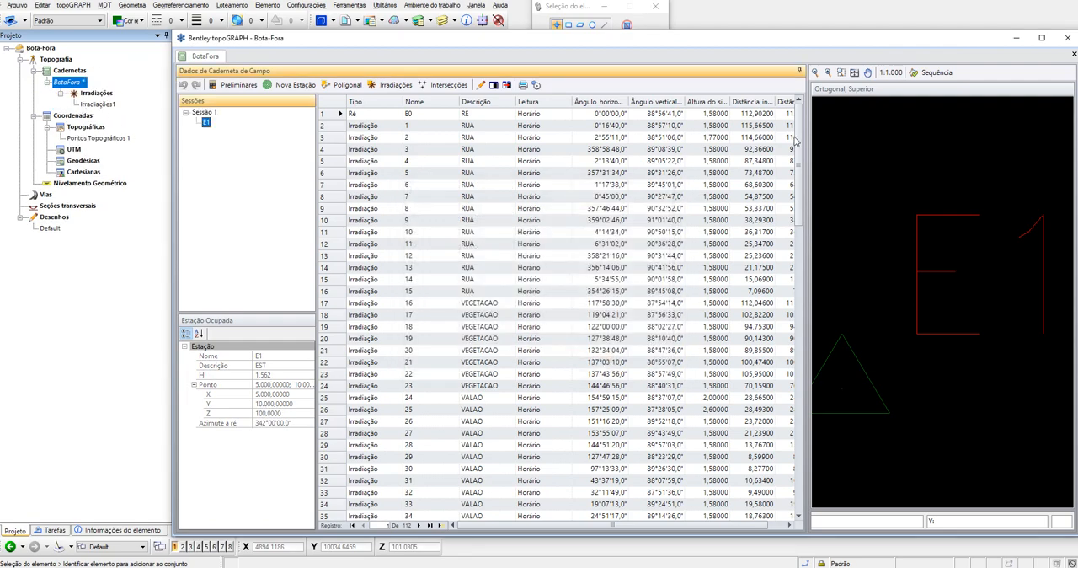
click(1072, 55)
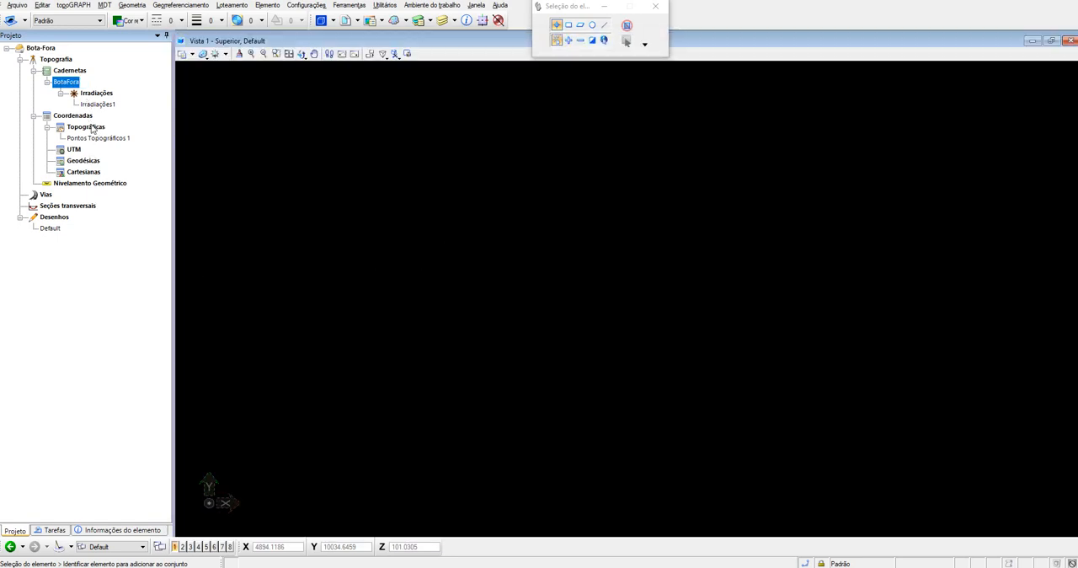
- Create topoGRAPH points in the Default drawing from Pontos Topográficos 1 and from Irradiações1, fitting all points in the view
drag(97, 139, 53, 228)
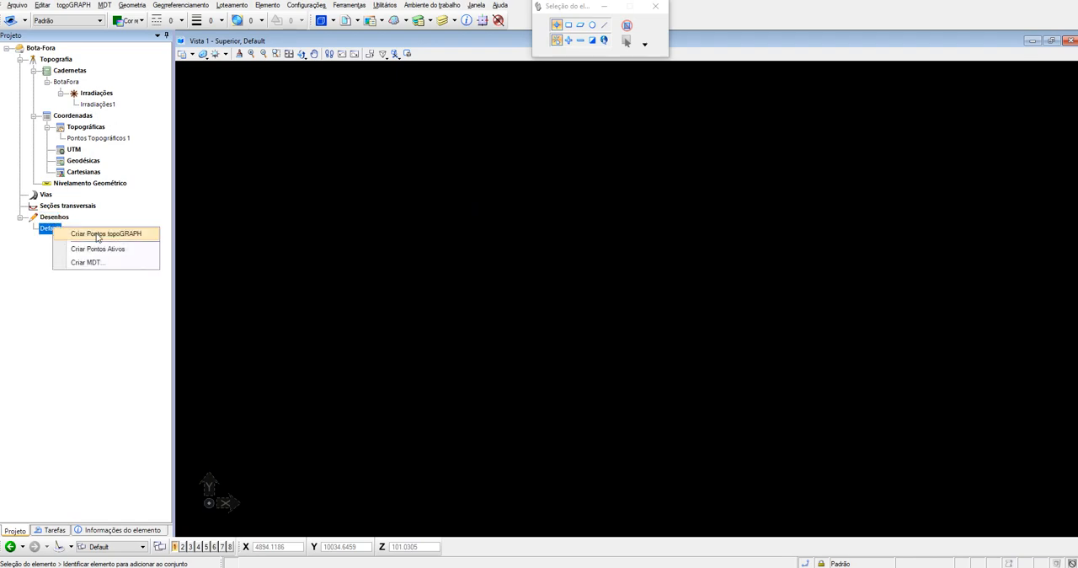
click(97, 236)
right_click(96, 235)
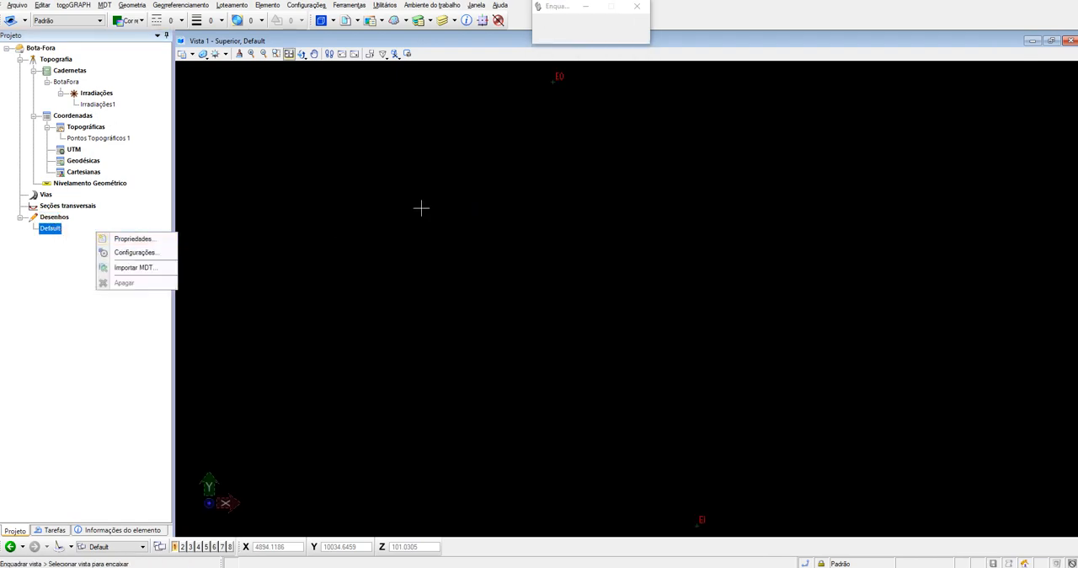
right_click(426, 0)
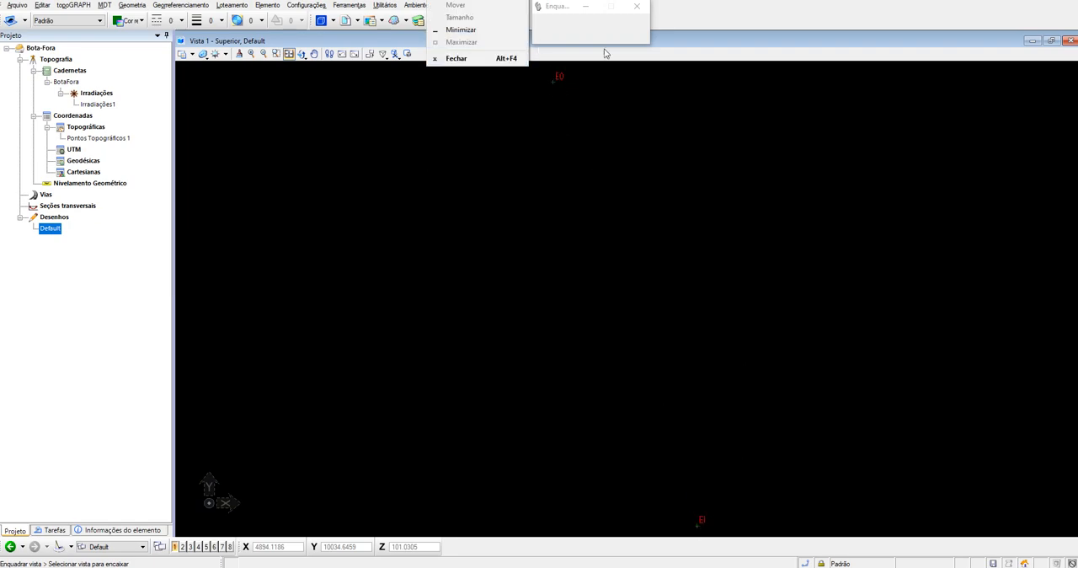
click(683, 7)
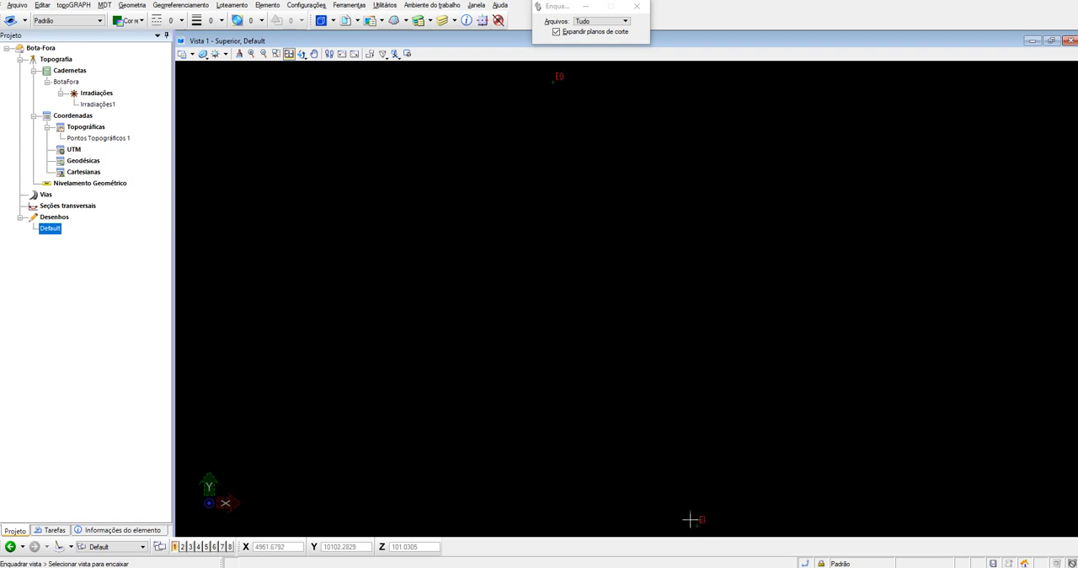
drag(91, 105, 55, 230)
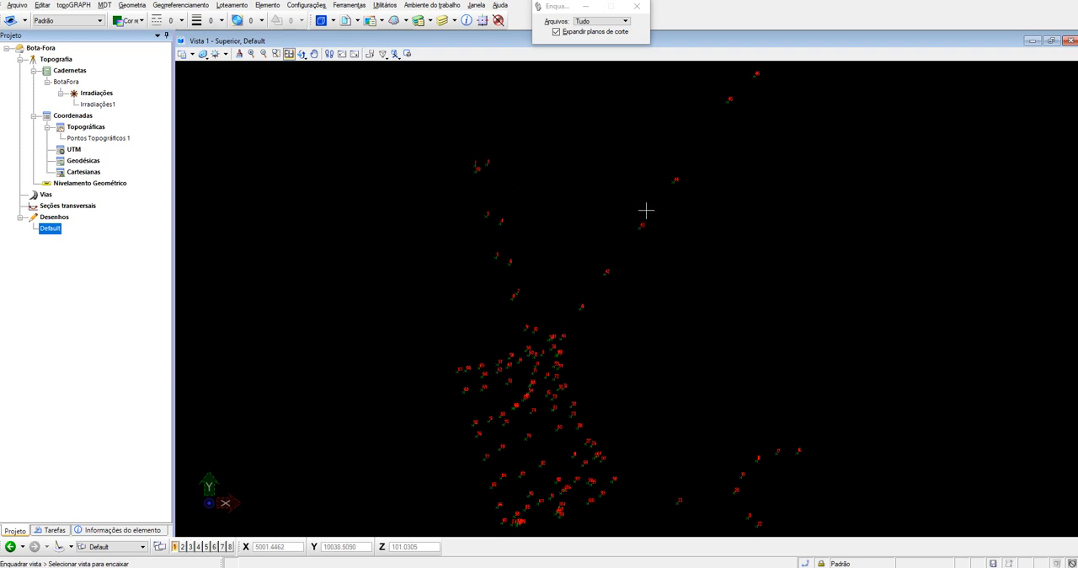
click(290, 54)
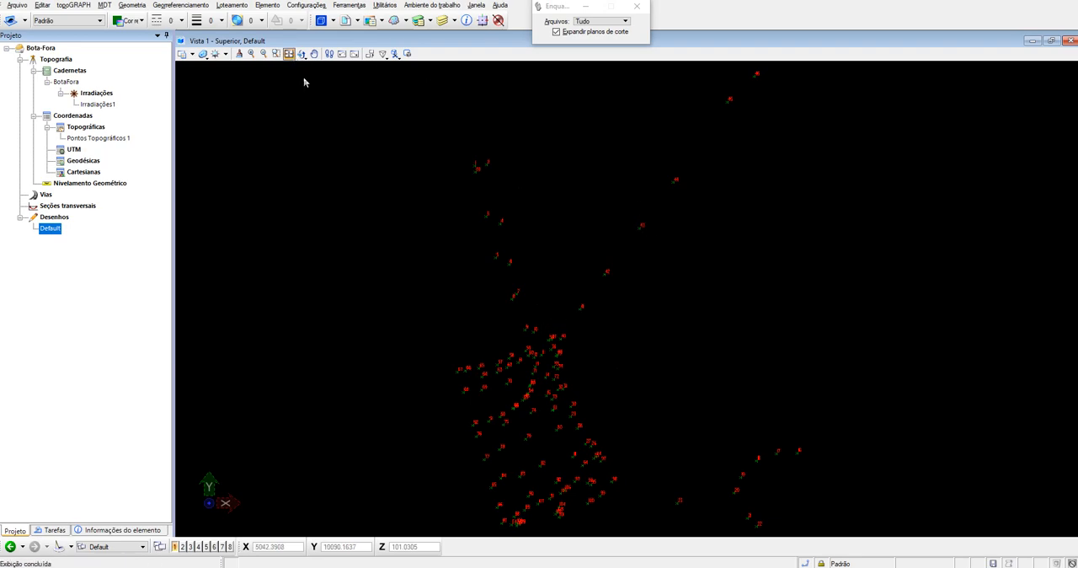